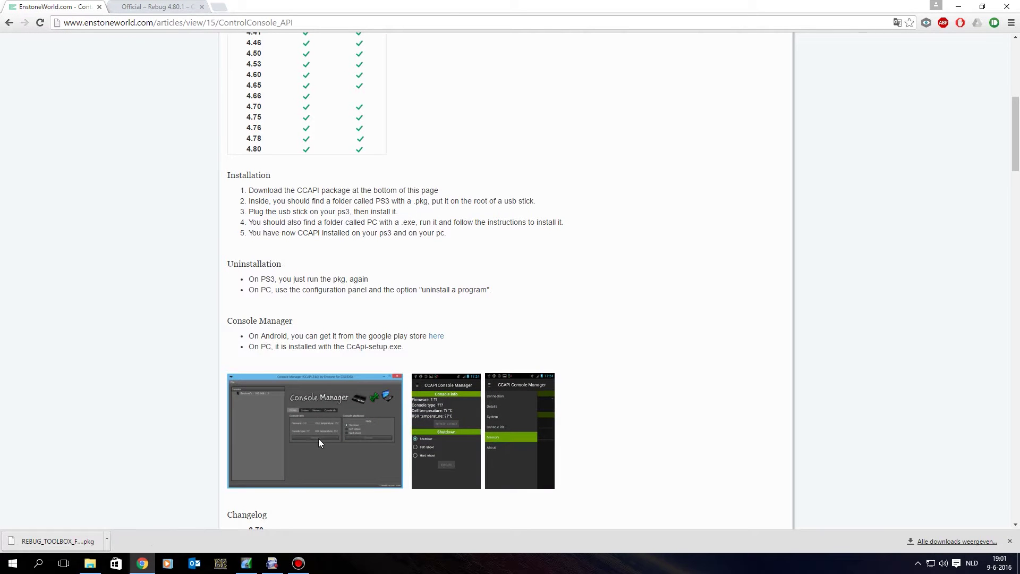
- Bring up the Official – Rebug 4.80.1 tab and look over its download boxes
{"action": "left_click", "coordinate": [159, 6]}
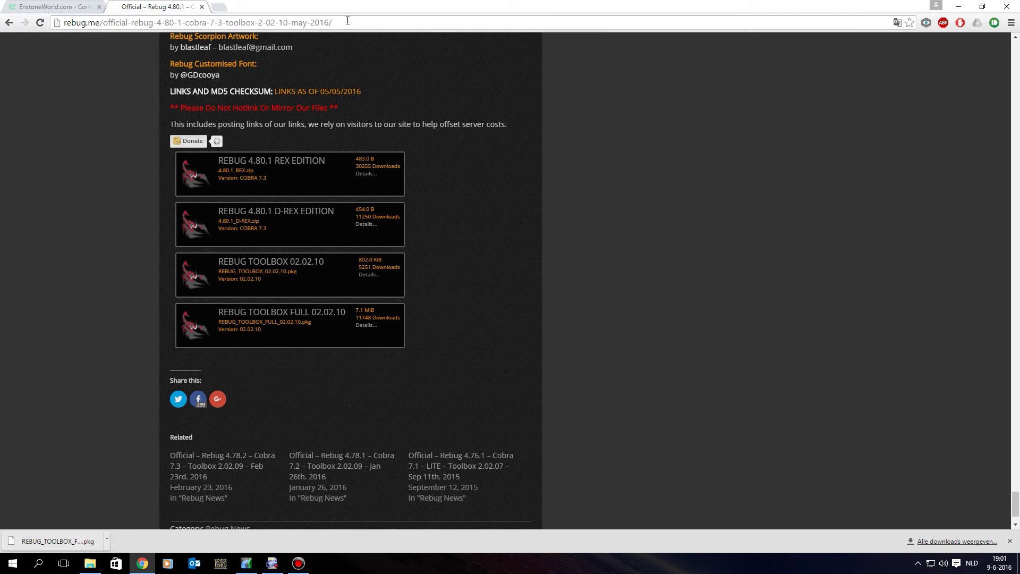
{"action": "left_click_drag", "start_coordinate": [348, 20], "coordinate": [64, 21]}
{"action": "left_click", "coordinate": [583, 131]}
{"action": "mouse_move", "coordinate": [1016, 502]}
{"action": "left_mouse_down"}
{"action": "mouse_move", "coordinate": [1005, 338]}
{"action": "mouse_move", "coordinate": [1004, 52]}
{"action": "mouse_move", "coordinate": [1012, 64]}
{"action": "mouse_move", "coordinate": [1012, 51]}
{"action": "mouse_move", "coordinate": [1007, 498]}
{"action": "left_mouse_up"}
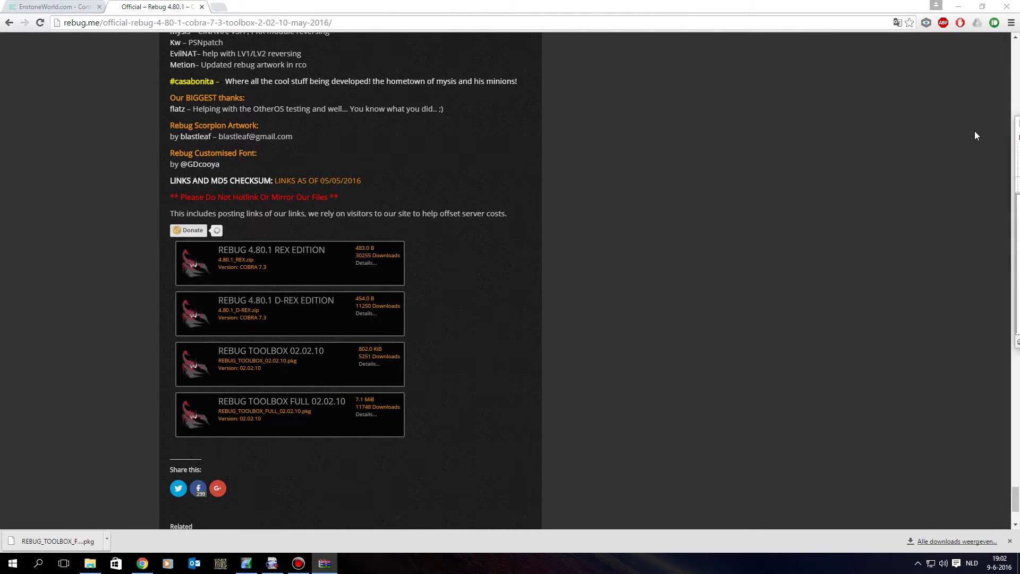
- Select 4.80.1_D-REX_Link.txt inside the D-REX archive in WinRAR
{"action": "left_click", "coordinate": [662, 275]}
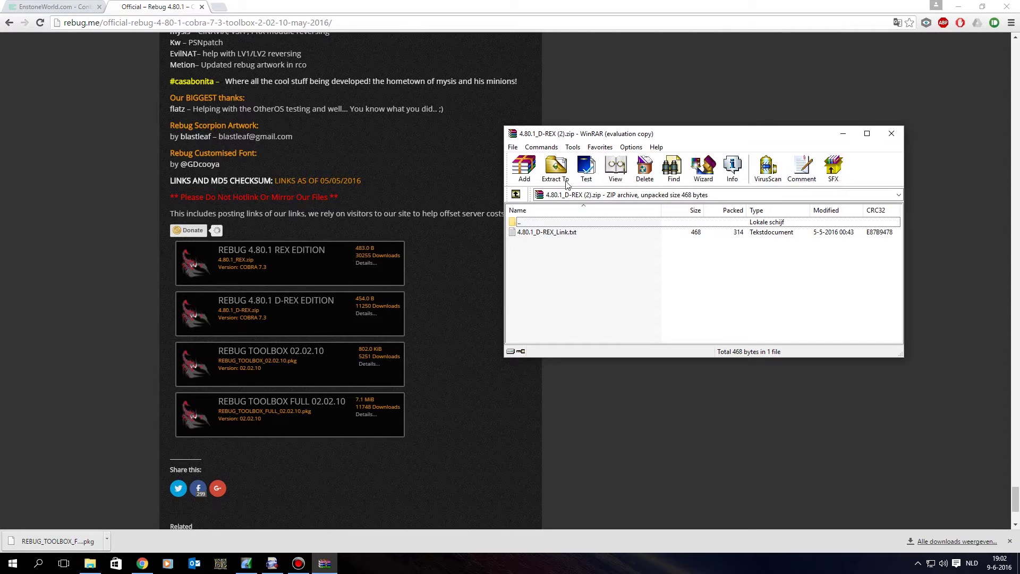
{"action": "left_click", "coordinate": [535, 233]}
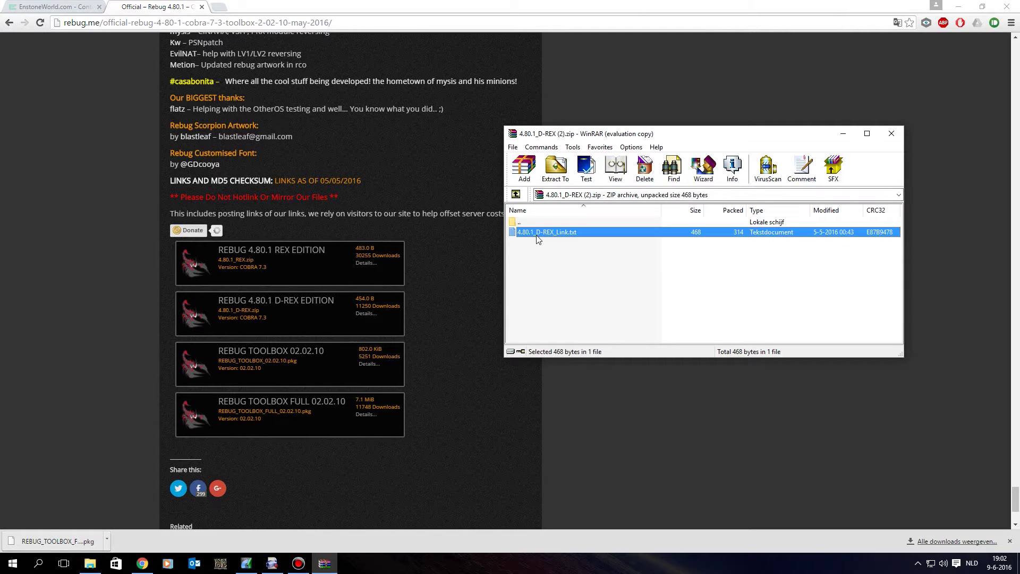
{"action": "left_click", "coordinate": [576, 260]}
{"action": "left_click", "coordinate": [538, 234]}
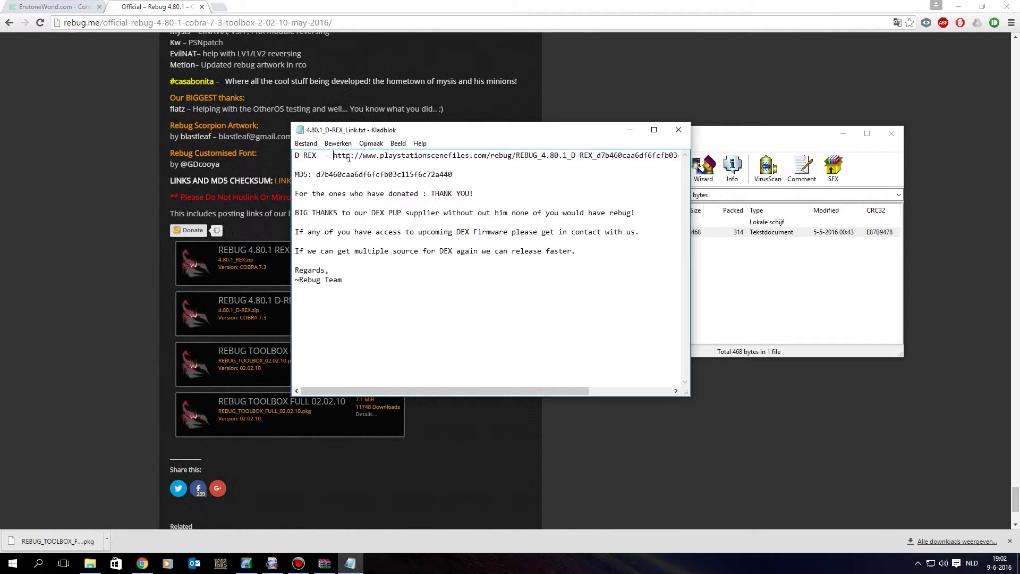
- Copy the PS3UPDAT.PUP download URL from the link file in Notepad
{"action": "left_click_drag", "start_coordinate": [334, 156], "coordinate": [696, 151]}
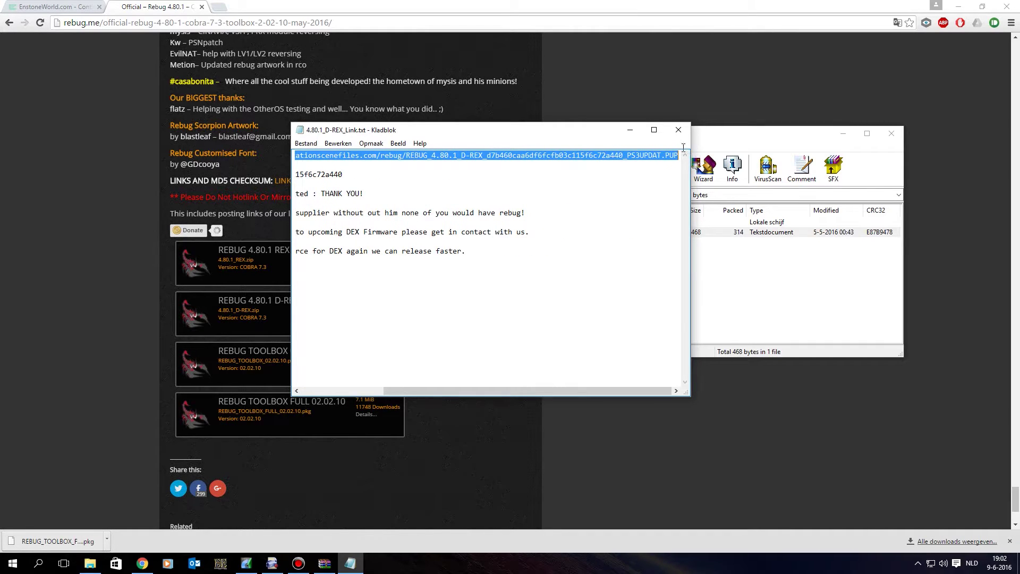
{"action": "right_click", "coordinate": [594, 157]}
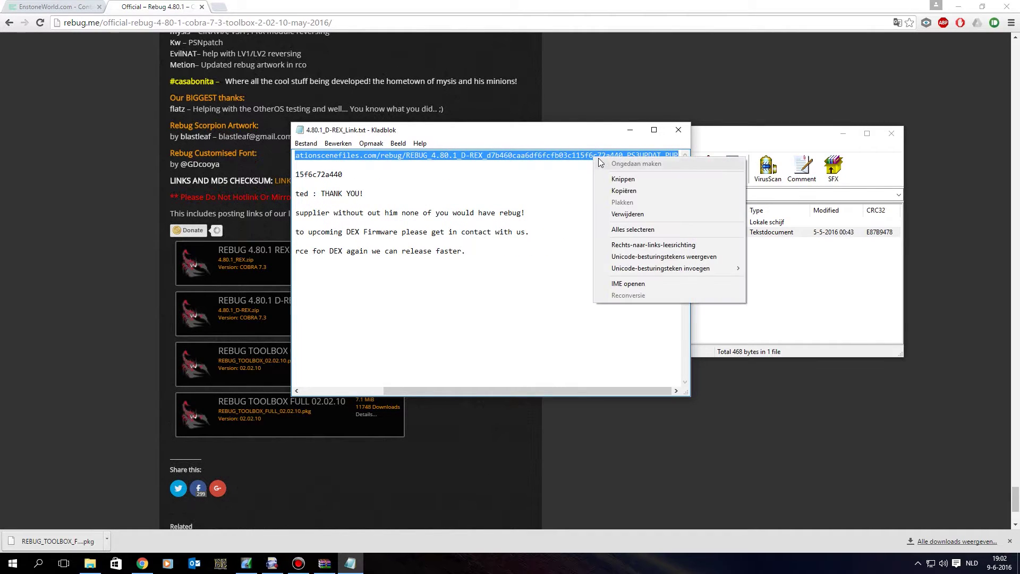
{"action": "left_click", "coordinate": [638, 190]}
{"action": "left_click", "coordinate": [258, 5]}
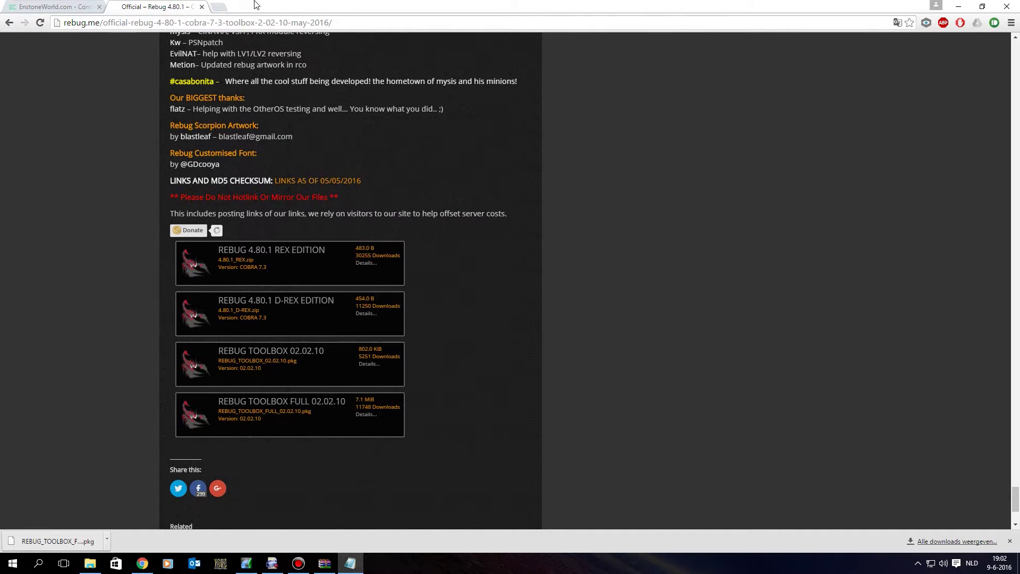
- Paste the copied D-REX URL into a new tab, then cancel the PUP download and close the tab
{"action": "key", "text": "ctrl+t"}
{"action": "right_click", "coordinate": [229, 21]}
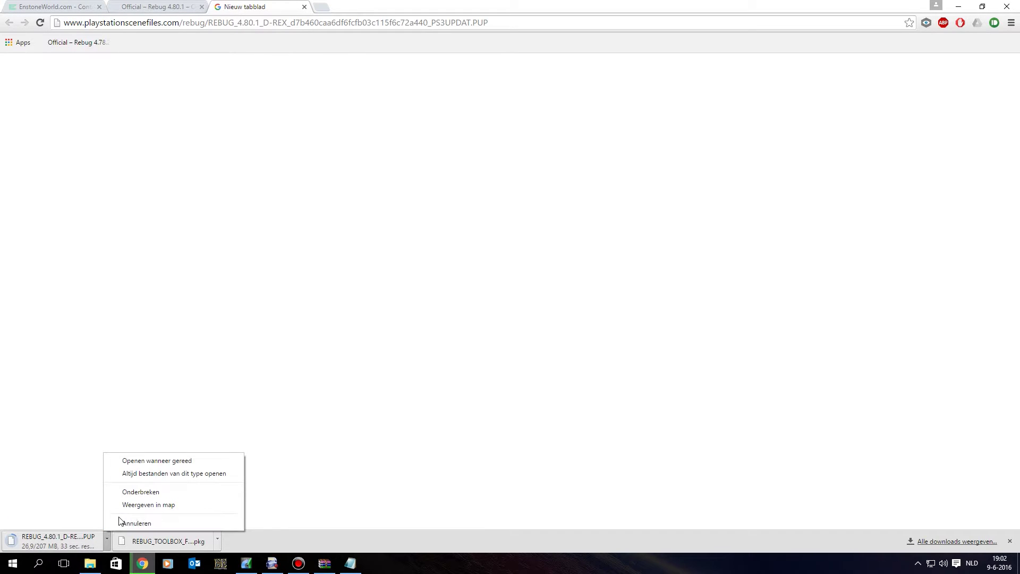
{"action": "left_click", "coordinate": [136, 523]}
{"action": "left_click", "coordinate": [304, 7]}
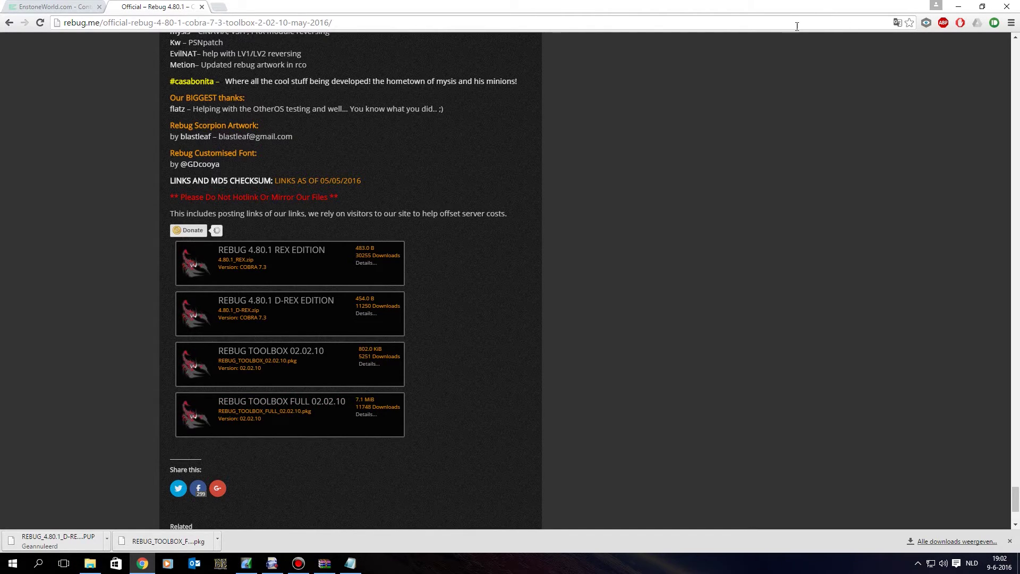
- Read through the EnstoneWorld CCAPI changelog and package download list, then minimise Chrome
{"action": "left_click", "coordinate": [32, 6]}
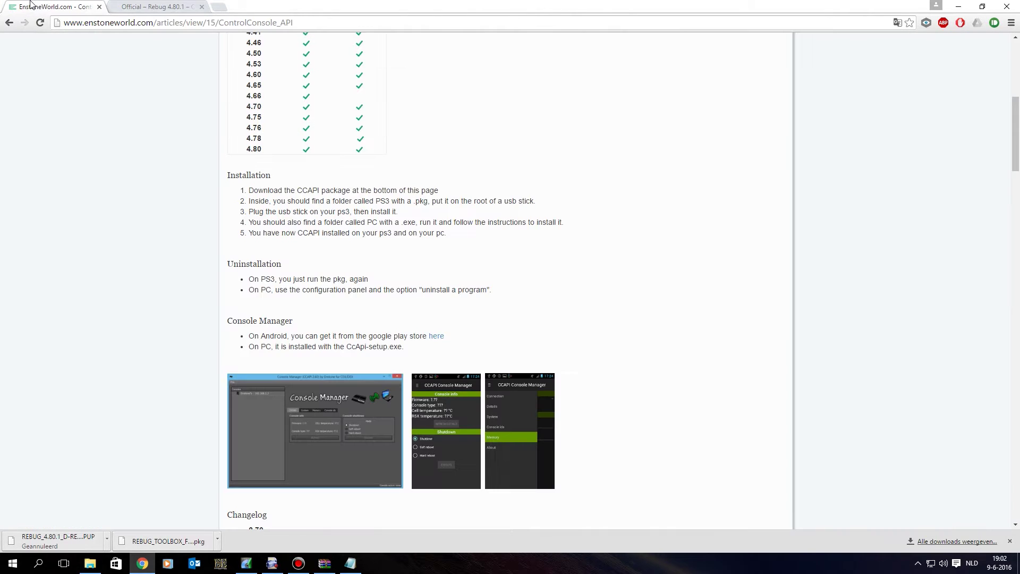
{"action": "scroll", "coordinate": [96, 104], "scroll_direction": "down", "scroll_amount": 5}
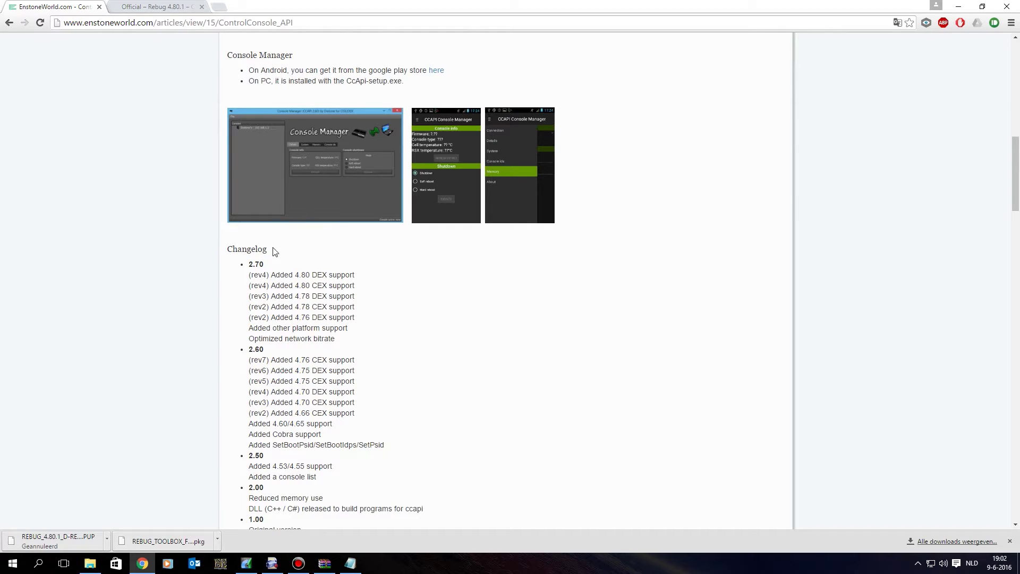
{"action": "double_click", "coordinate": [309, 276]}
{"action": "left_click", "coordinate": [310, 277]}
{"action": "scroll", "coordinate": [365, 295], "scroll_direction": "up", "scroll_amount": 13}
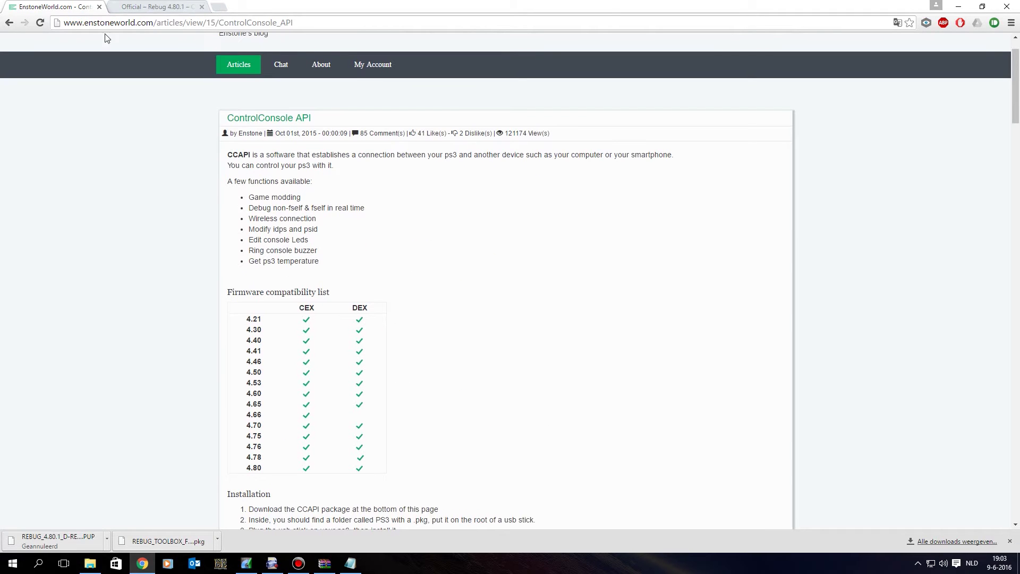
{"action": "left_click", "coordinate": [155, 22]}
{"action": "left_click", "coordinate": [538, 292]}
{"action": "scroll", "coordinate": [539, 292], "scroll_direction": "down", "scroll_amount": 15}
{"action": "scroll", "coordinate": [539, 293], "scroll_direction": "down", "scroll_amount": 7}
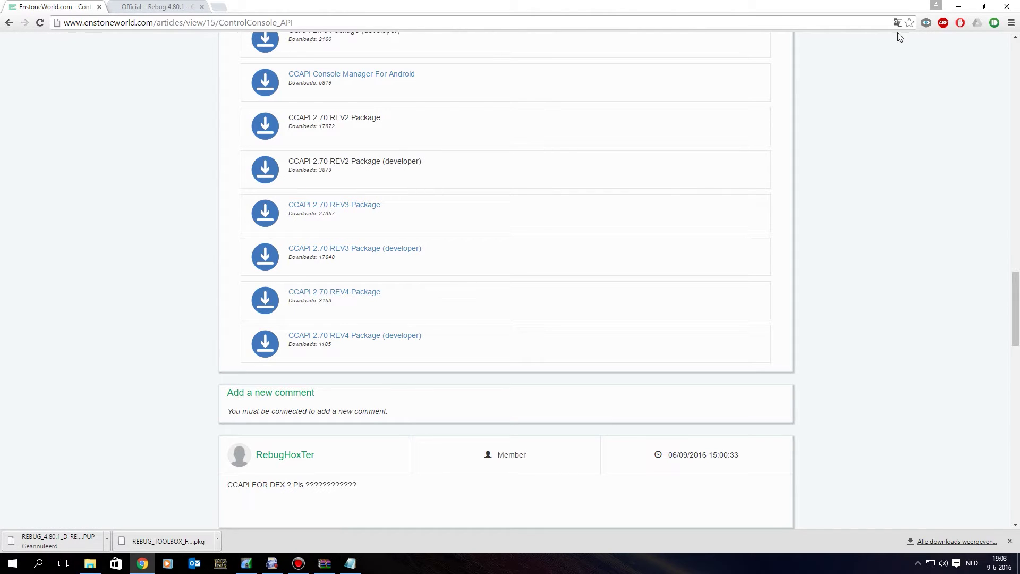
{"action": "left_click", "coordinate": [957, 6]}
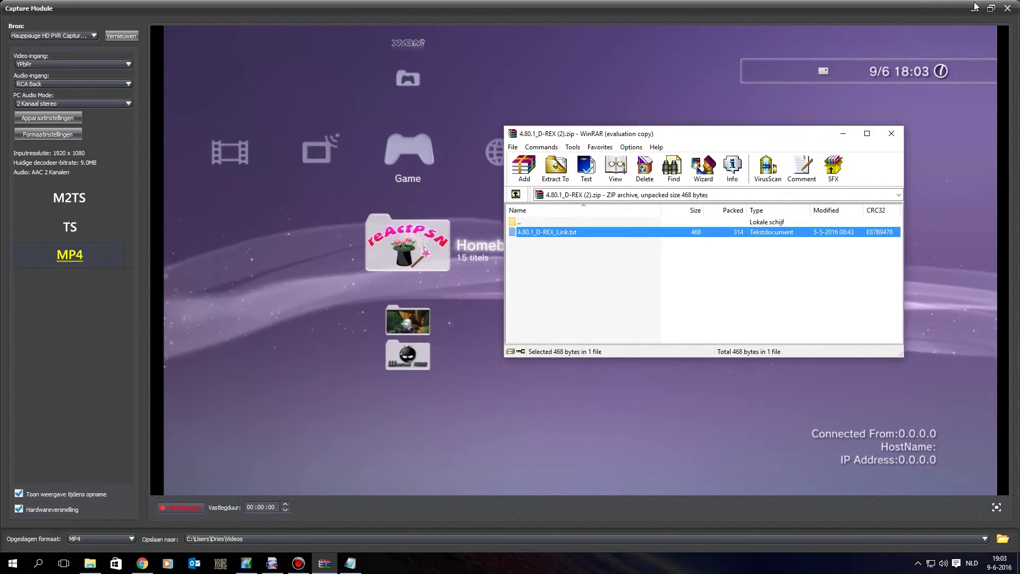
- Close the D-REX archive and inspect the REBUG PUP and two pkg files in the desktop 4.80.1 folder
{"action": "left_click", "coordinate": [974, 8]}
{"action": "left_click", "coordinate": [893, 134]}
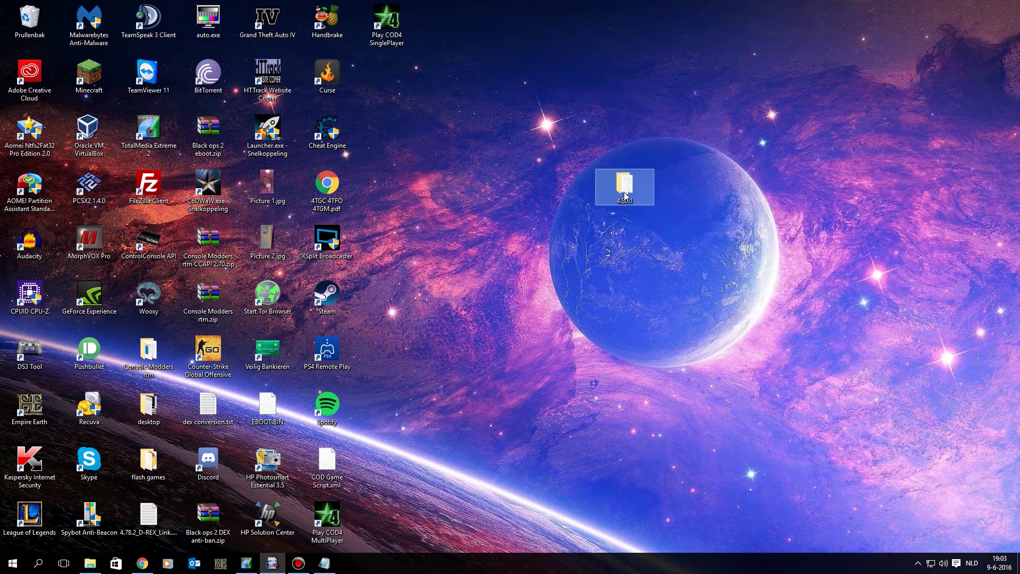
{"action": "double_click", "coordinate": [624, 184]}
{"action": "left_click_drag", "start_coordinate": [407, 351], "coordinate": [369, 335]}
{"action": "left_click", "coordinate": [320, 252]}
{"action": "left_click", "coordinate": [332, 307]}
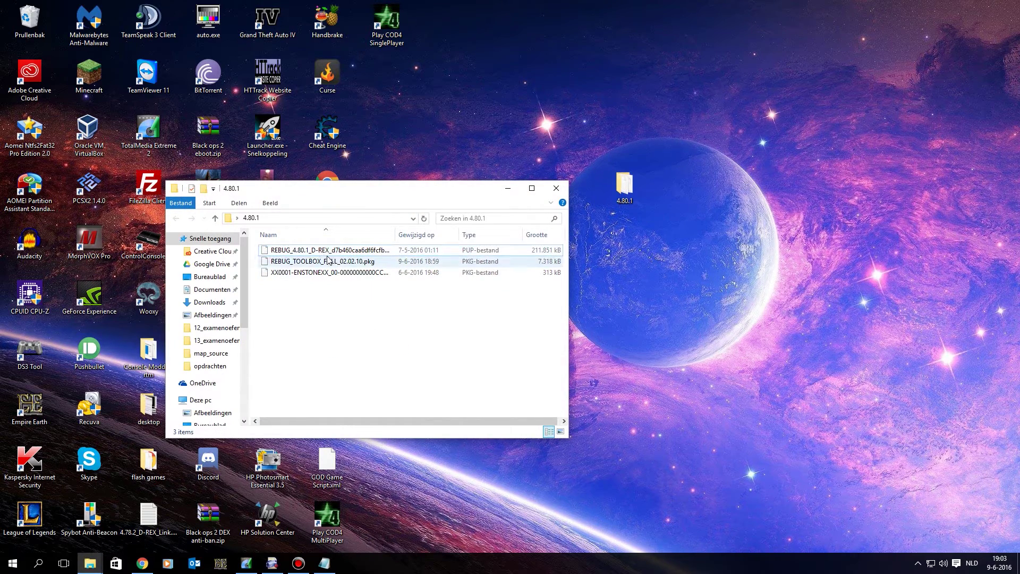
{"action": "left_click", "coordinate": [343, 262]}
{"action": "left_click", "coordinate": [342, 282]}
{"action": "left_click", "coordinate": [341, 276]}
{"action": "left_click", "coordinate": [339, 314]}
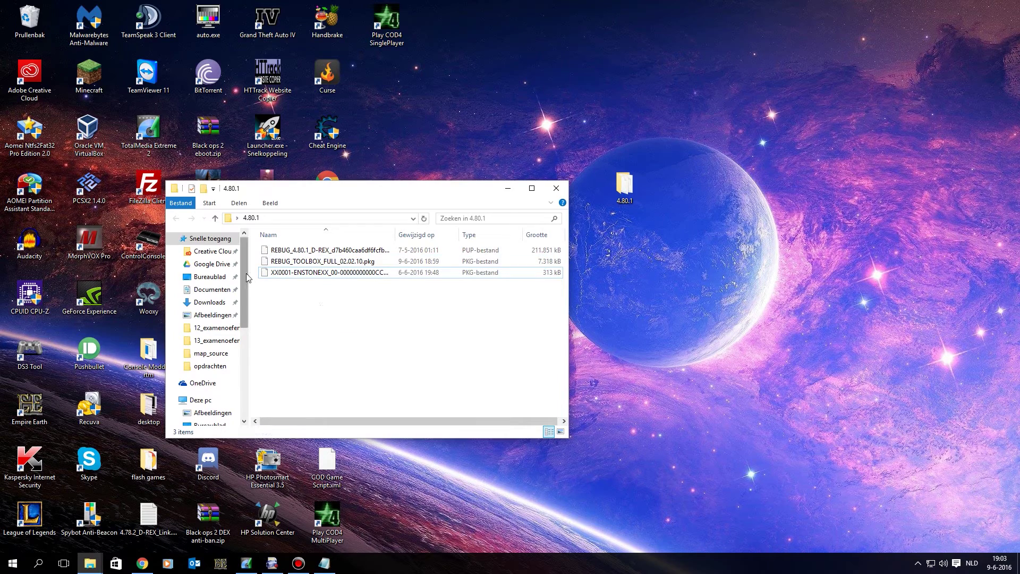
{"action": "left_click_drag", "start_coordinate": [247, 273], "coordinate": [245, 346]}
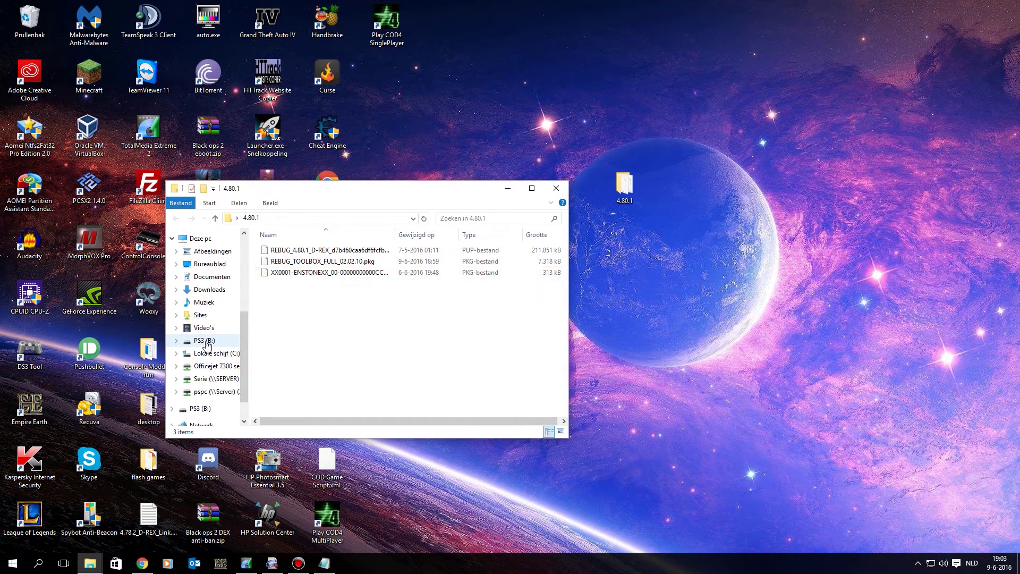
- Check the PS3 (B:) drive's properties and open its contents
{"action": "right_click", "coordinate": [208, 342]}
{"action": "left_click", "coordinate": [234, 334]}
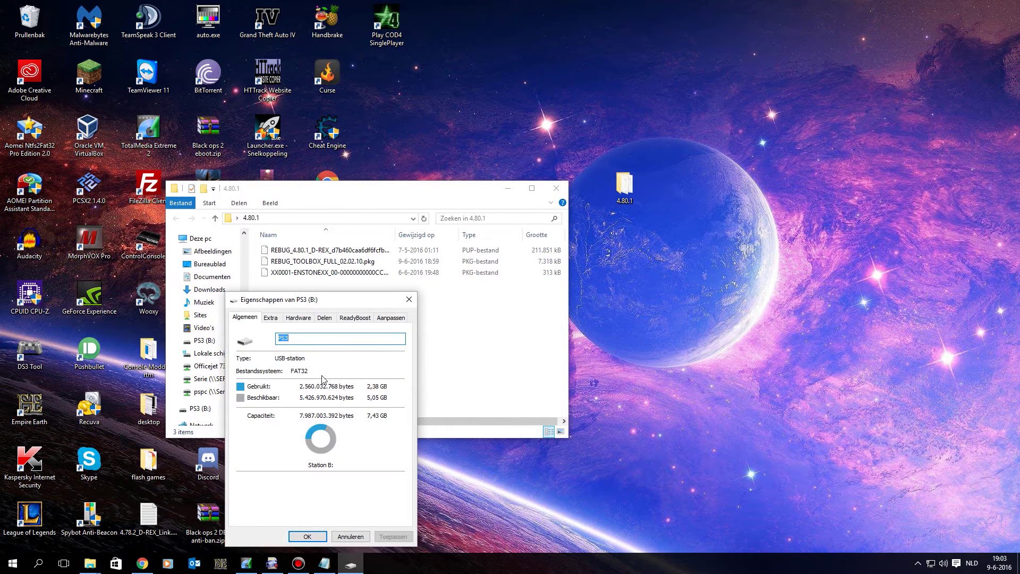
{"action": "left_click", "coordinate": [409, 299]}
{"action": "left_click", "coordinate": [208, 343]}
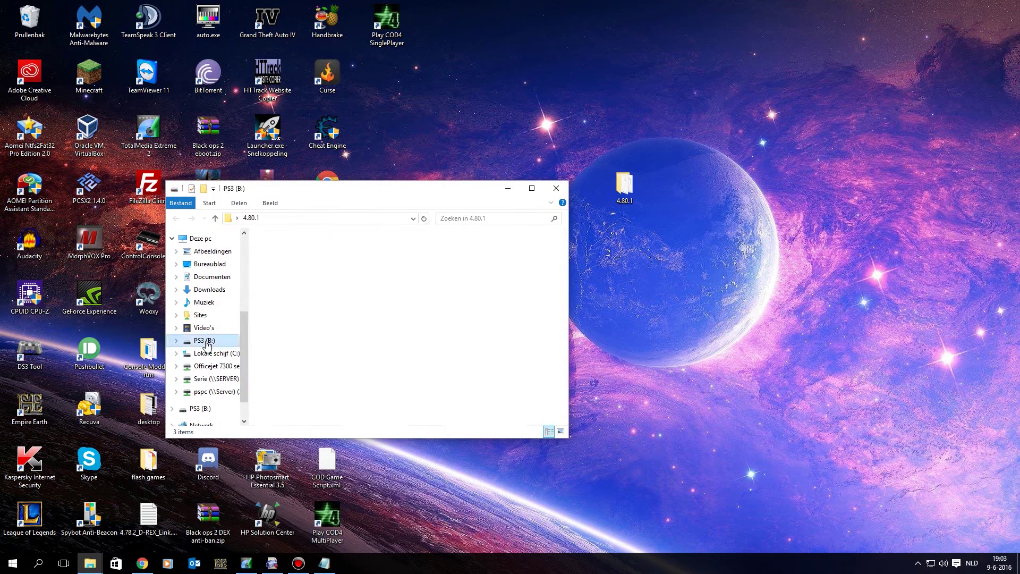
{"action": "scroll", "coordinate": [389, 313], "scroll_direction": "down", "scroll_amount": 10}
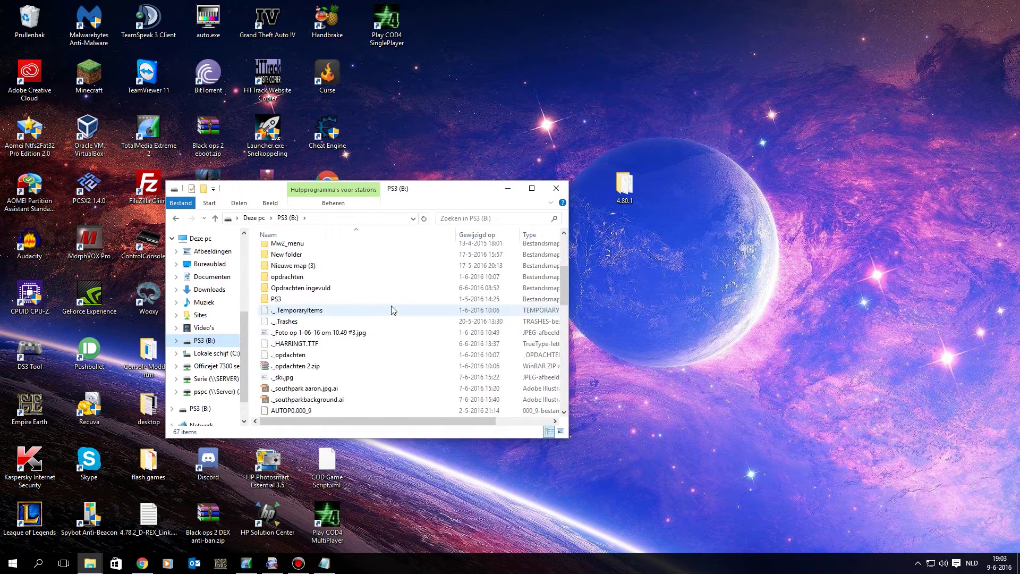
{"action": "left_click", "coordinate": [603, 188]}
- Copy REBUG_TOOLBOX_FULL_02.02.10.pkg and the other PKG file from 4.80.1 onto PS3 (B:)
{"action": "double_click", "coordinate": [602, 187]}
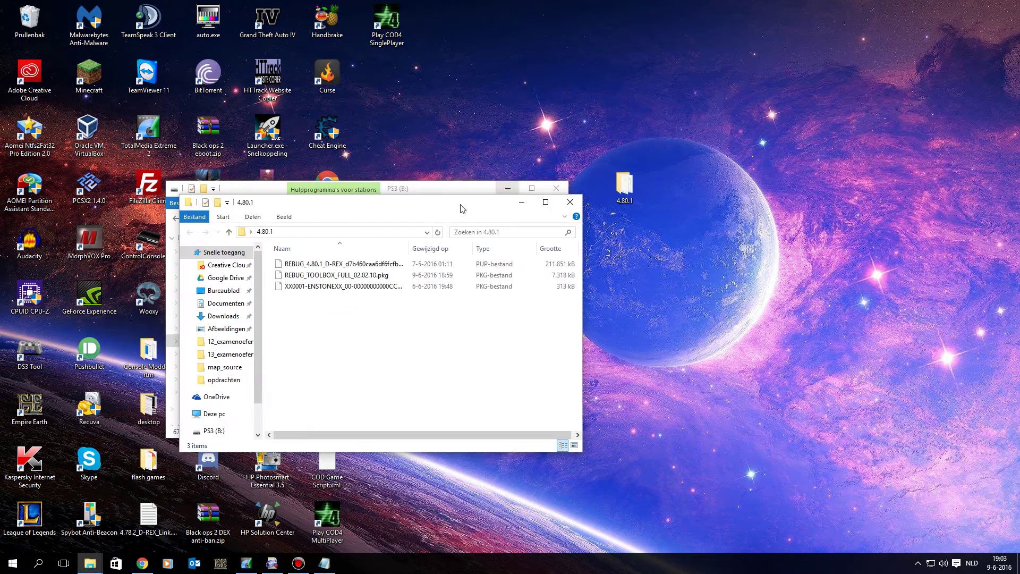
{"action": "left_click_drag", "start_coordinate": [429, 194], "coordinate": [871, 199]}
{"action": "left_click_drag", "start_coordinate": [766, 280], "coordinate": [436, 361]}
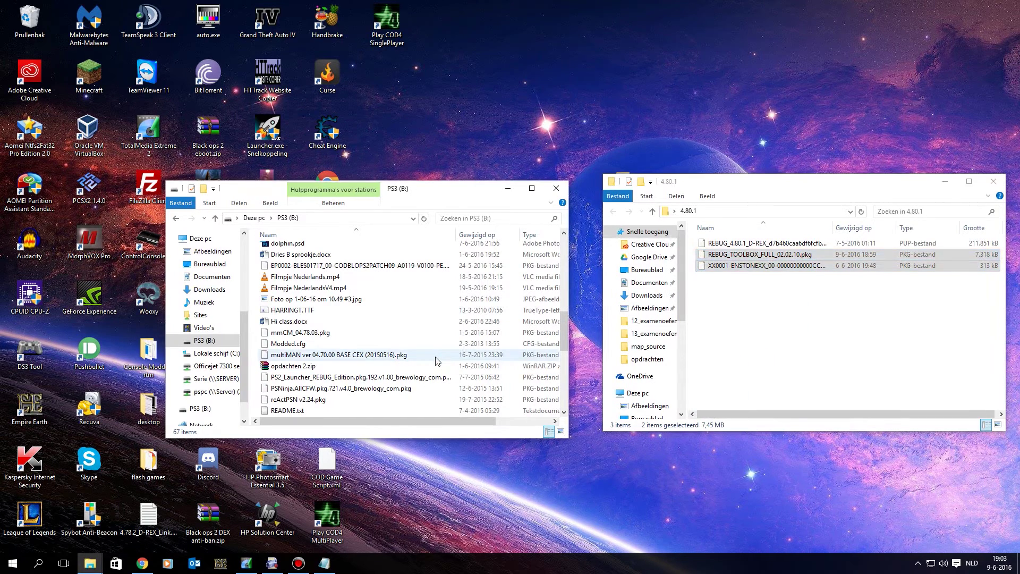
{"action": "key", "text": "ctrl+v"}
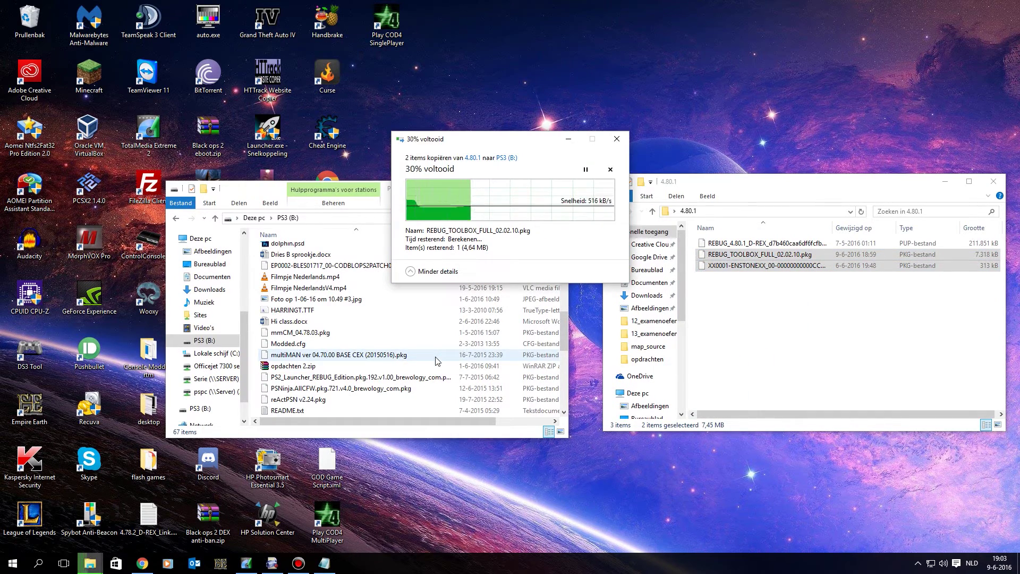
{"action": "scroll", "coordinate": [438, 363], "scroll_direction": "up", "scroll_amount": 15}
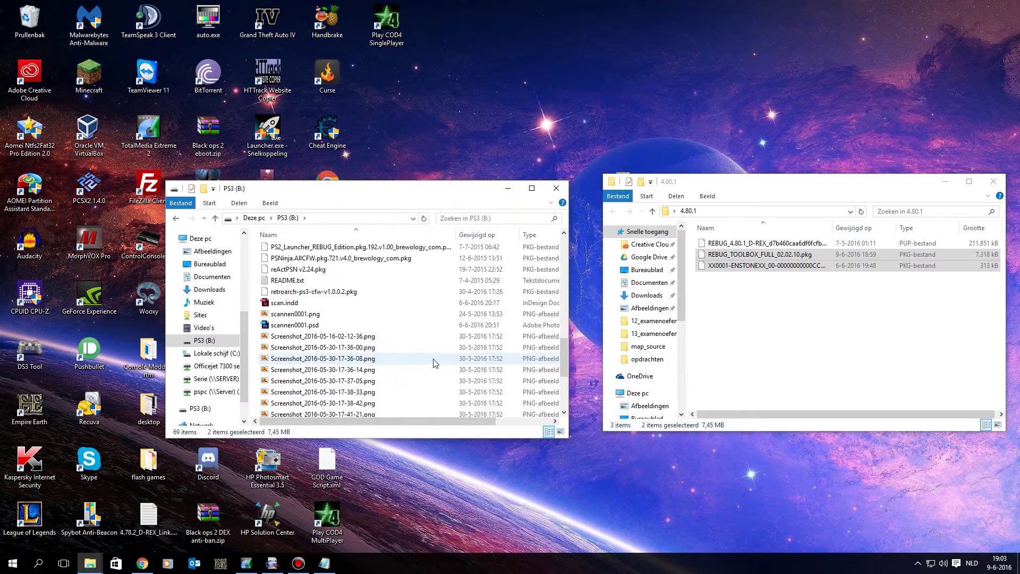
{"action": "scroll", "coordinate": [439, 356], "scroll_direction": "up", "scroll_amount": 3}
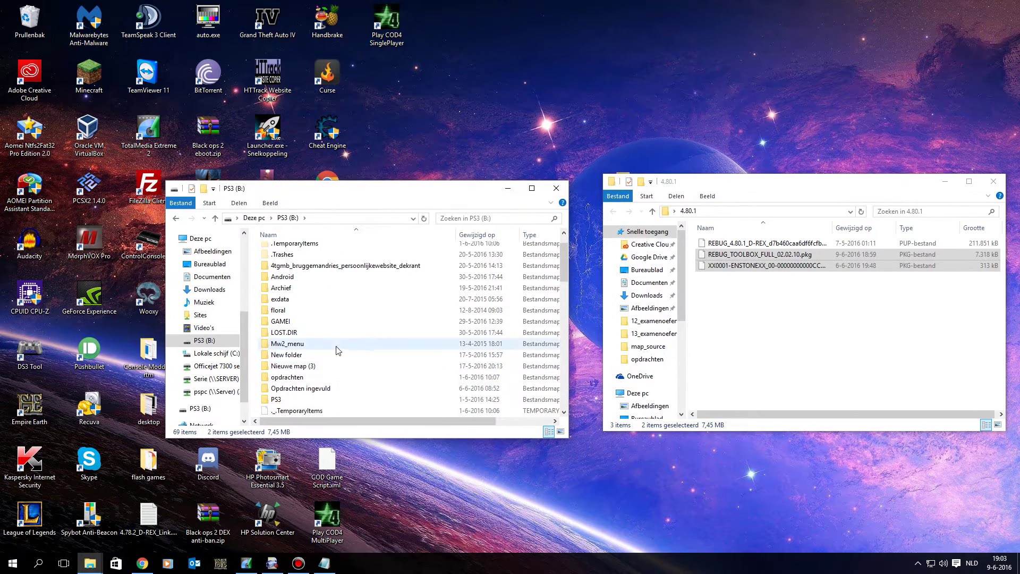
- Open the PS3 > UPDATE folder on the drive and check PS3UPDAT4.80.1.PUP
{"action": "double_click", "coordinate": [284, 401]}
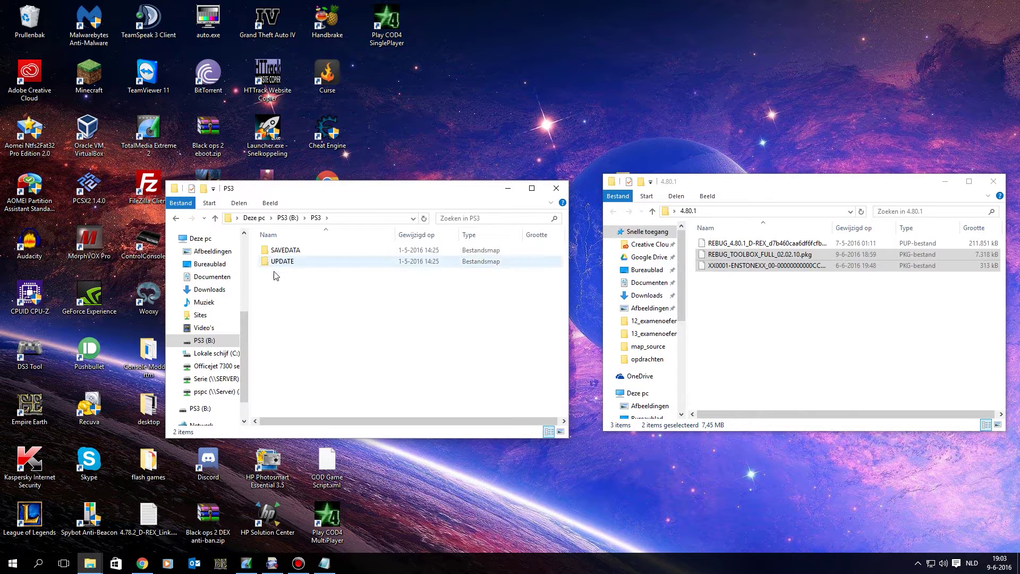
{"action": "double_click", "coordinate": [292, 263]}
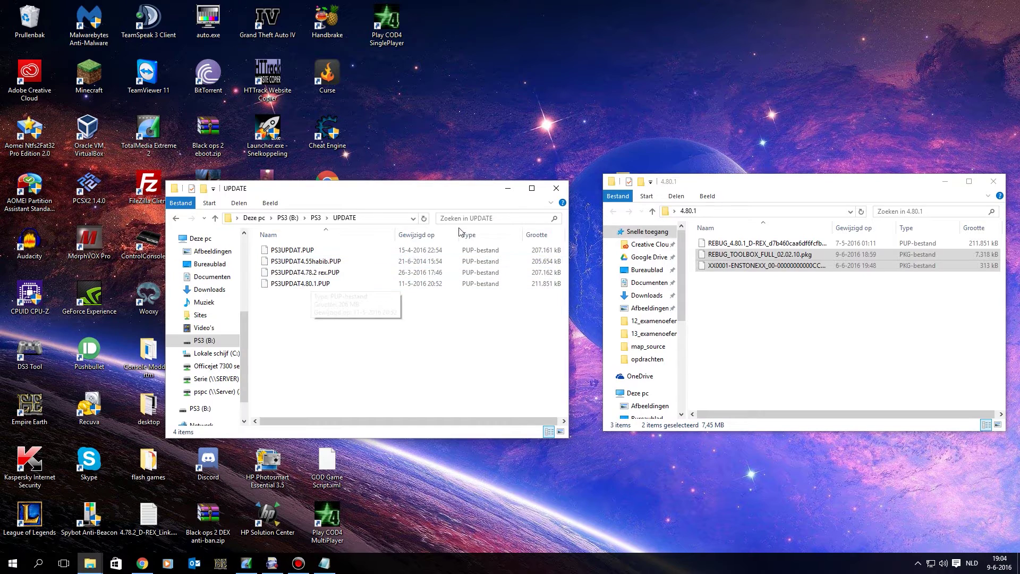
{"action": "left_click", "coordinate": [318, 287]}
{"action": "right_click", "coordinate": [317, 285]}
{"action": "left_click", "coordinate": [226, 316]}
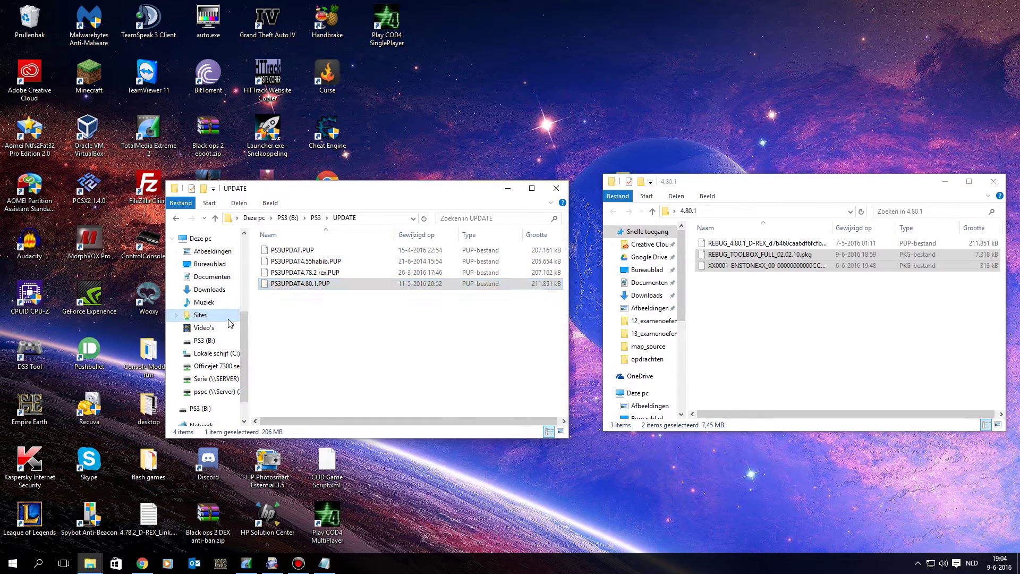
{"action": "left_click", "coordinate": [176, 218]}
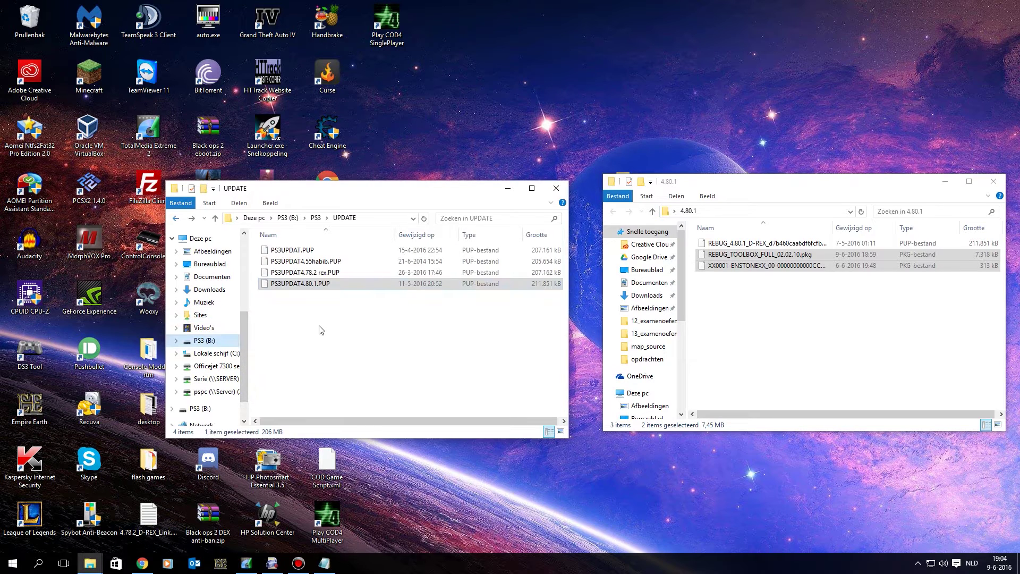
- Rename the old PS3UPDAT.PUP to PS3UPDAT4.78.2 DEX.PUP
{"action": "left_click_drag", "start_coordinate": [355, 340], "coordinate": [296, 238]}
{"action": "right_click", "coordinate": [341, 285]}
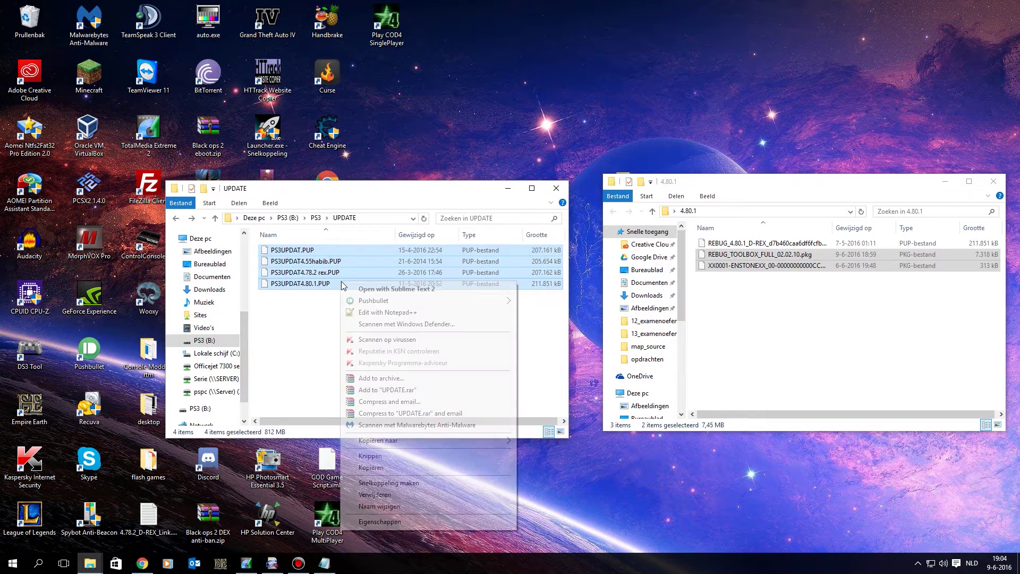
{"action": "left_click", "coordinate": [280, 361]}
{"action": "left_click", "coordinate": [327, 255]}
{"action": "right_click", "coordinate": [328, 258]}
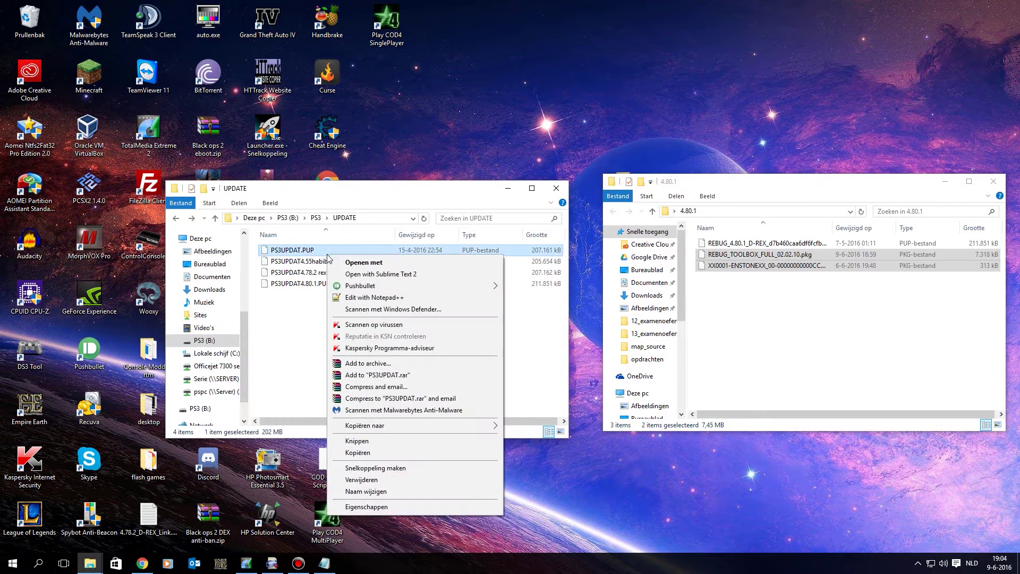
{"action": "left_click", "coordinate": [362, 492]}
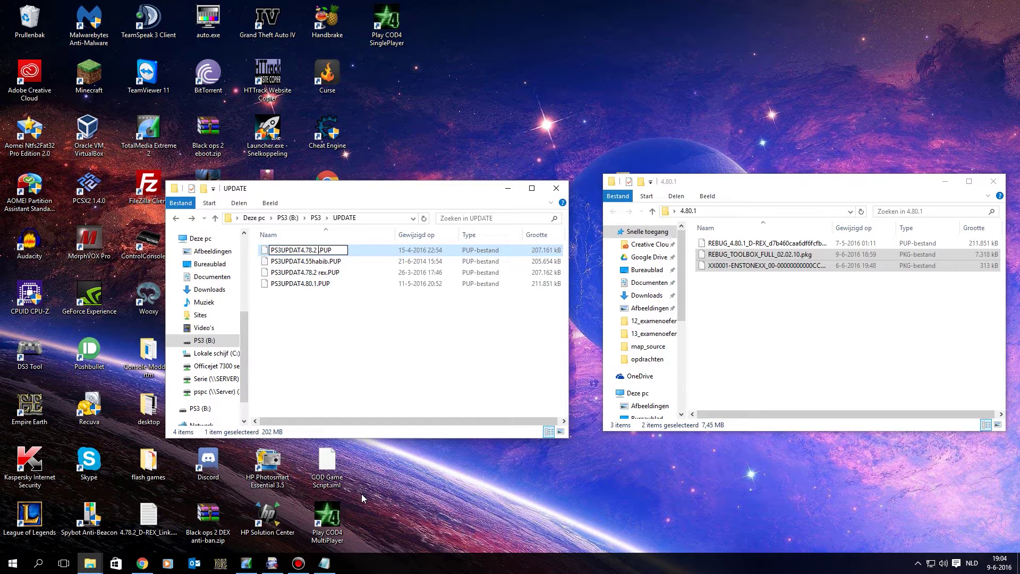
{"action": "key", "text": "Return"}
{"action": "left_click", "coordinate": [377, 324]}
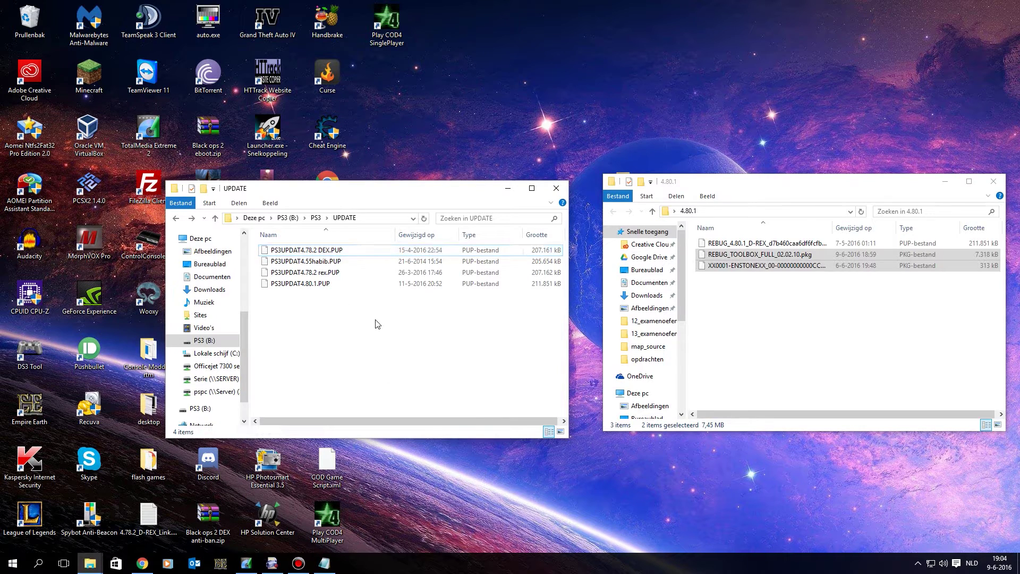
- Copy the REBUG_4.80.1_D-REX PUP file from the 4.80.1 folder into UPDATE
{"action": "left_click", "coordinate": [862, 334]}
{"action": "left_click", "coordinate": [742, 243]}
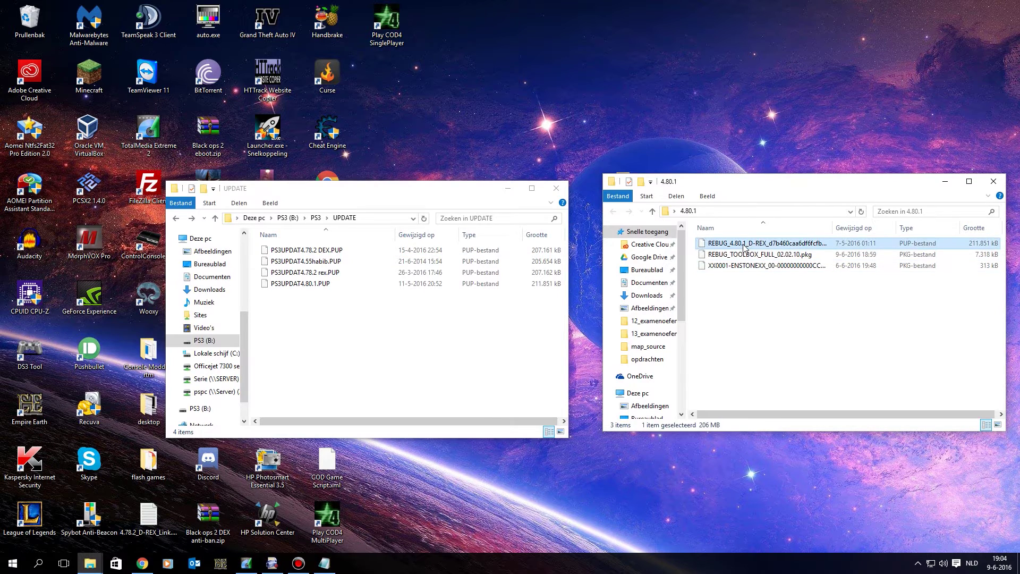
{"action": "left_click_drag", "start_coordinate": [743, 245], "coordinate": [420, 350]}
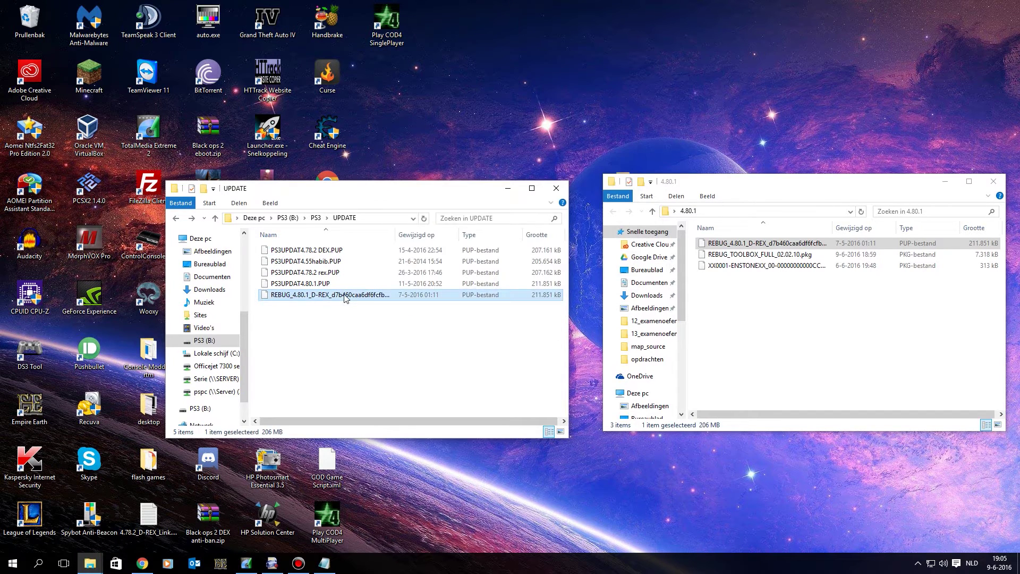
{"action": "right_click", "coordinate": [343, 298]}
- Rename the copied Rebug file to PS3UPDAT.PUP by deleting its REBUG prefix
{"action": "left_click", "coordinate": [394, 270]}
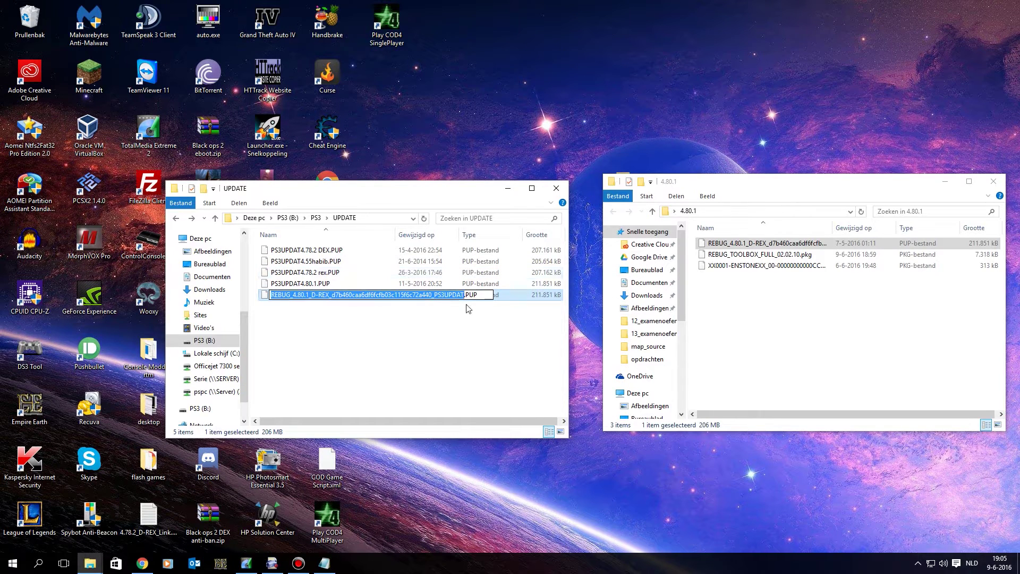
{"action": "left_click", "coordinate": [448, 296]}
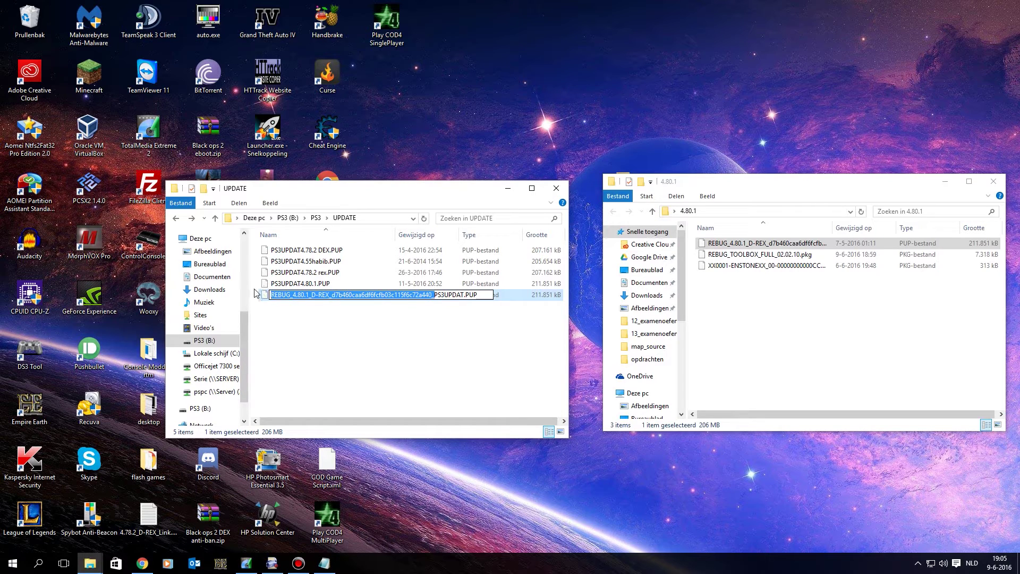
{"action": "key", "text": "BackSpace"}
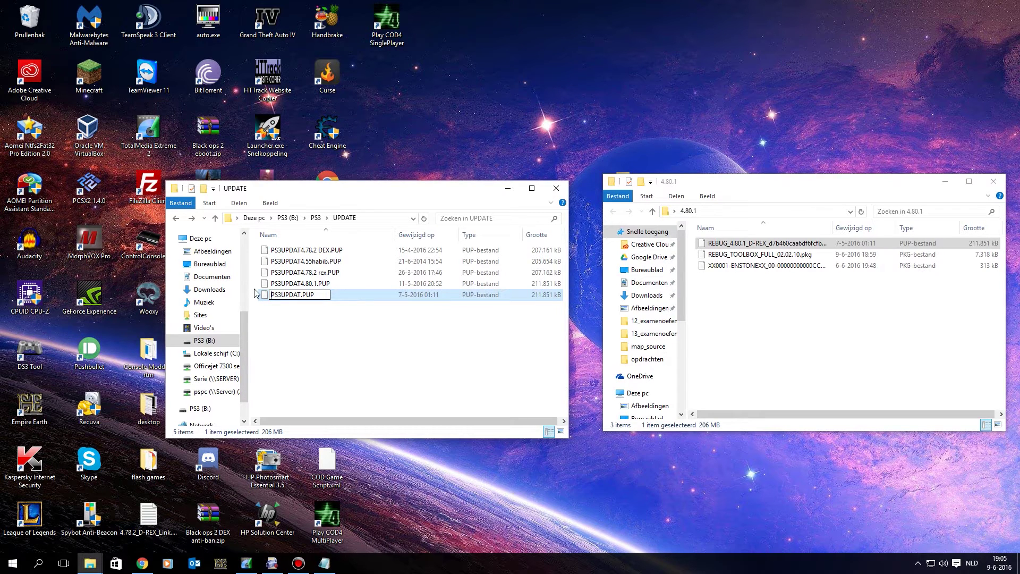
{"action": "left_click", "coordinate": [304, 340]}
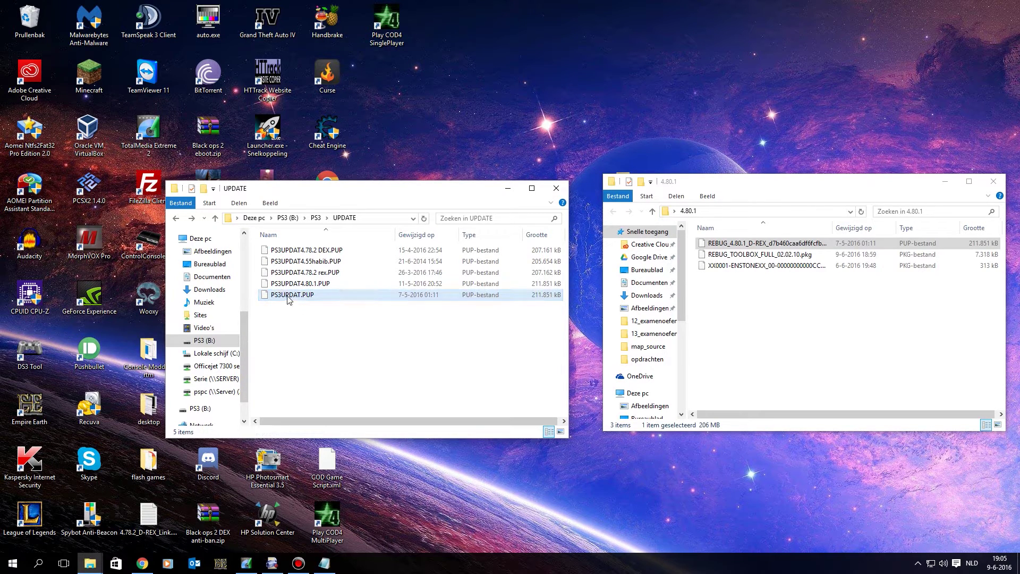
{"action": "left_click", "coordinate": [297, 319]}
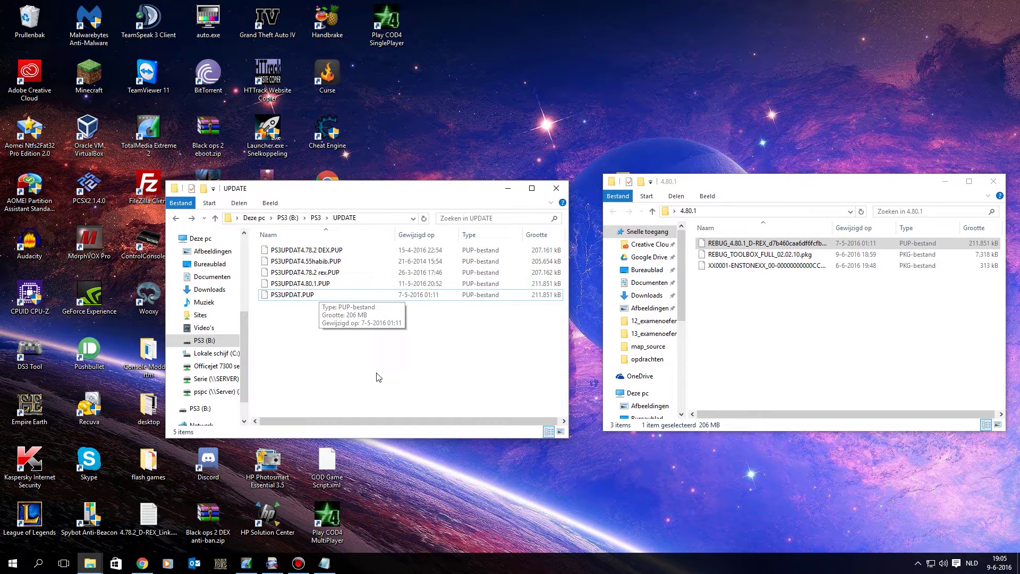
- Verify the five UPDATE files, confirming PS3UPDAT.PUP (211.851 kB) is present
{"action": "left_click_drag", "start_coordinate": [387, 378], "coordinate": [264, 235]}
{"action": "left_click", "coordinate": [336, 344]}
{"action": "left_click_drag", "start_coordinate": [370, 357], "coordinate": [279, 241]}
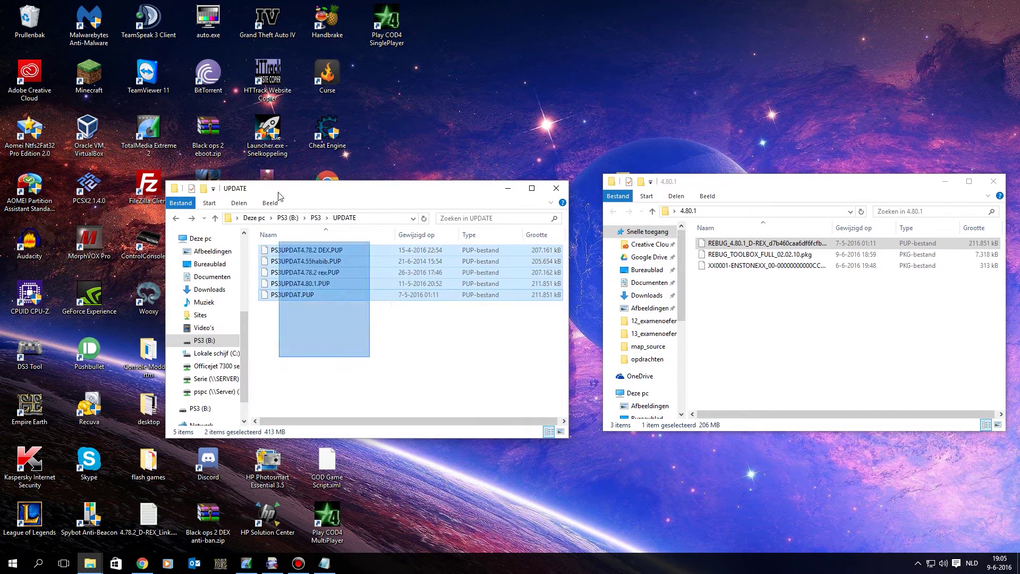
{"action": "left_click", "coordinate": [315, 340]}
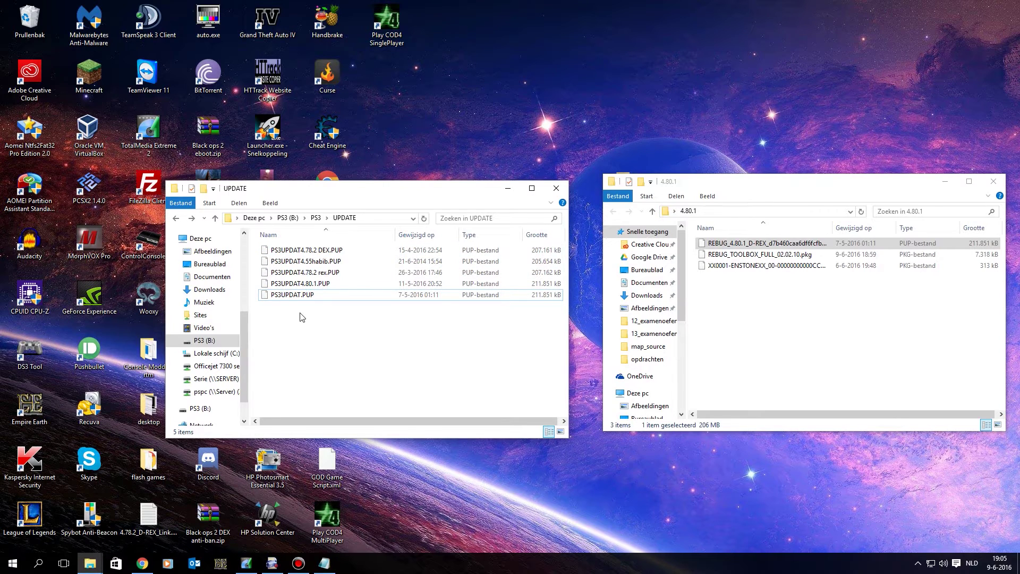
{"action": "left_click", "coordinate": [287, 297]}
{"action": "left_click", "coordinate": [311, 328]}
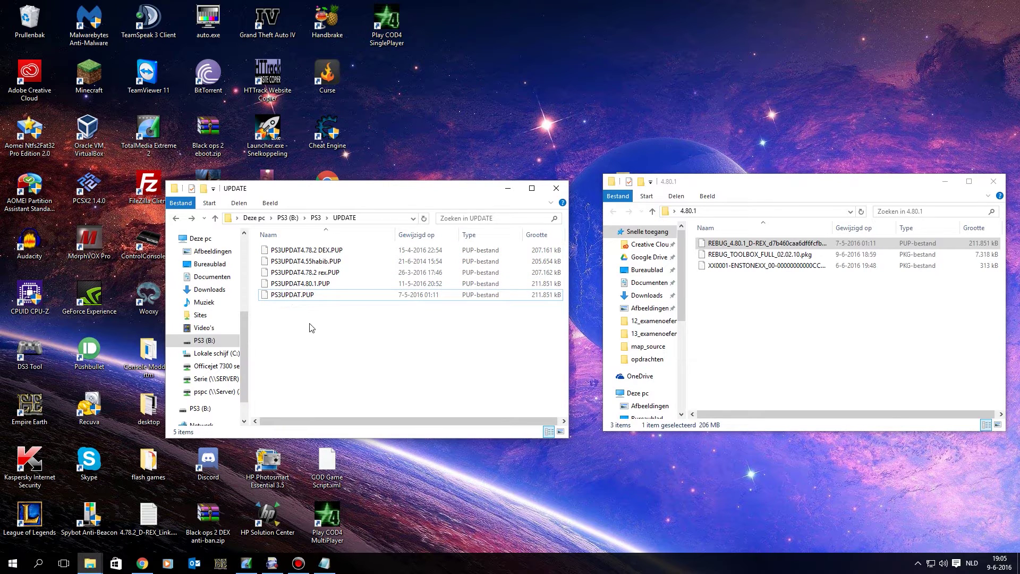
- Eject PS3 (B:) via Uitwerpen in the navigation pane and dismiss the safe-removal notice
{"action": "right_click", "coordinate": [195, 343]}
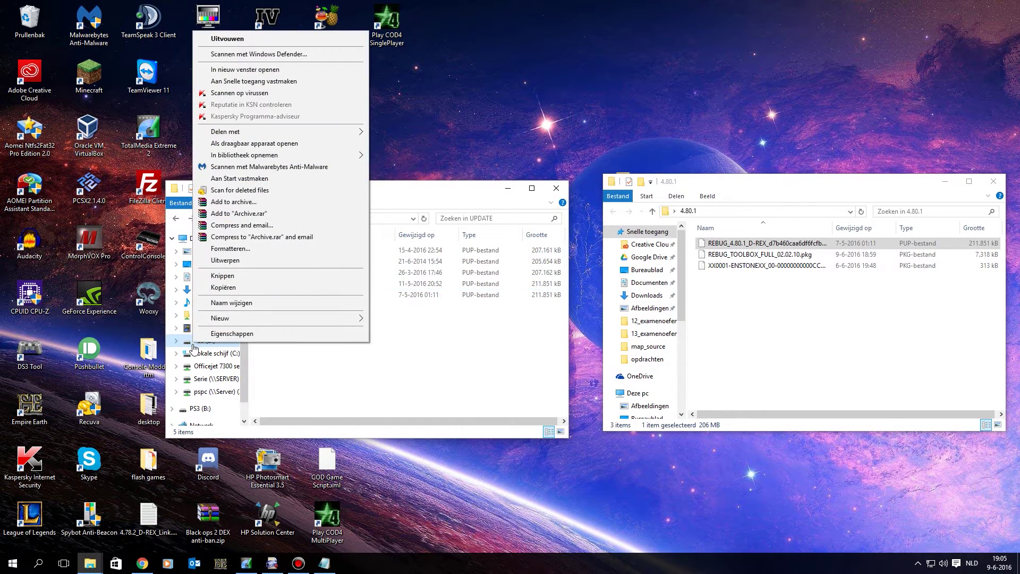
{"action": "left_click", "coordinate": [260, 266]}
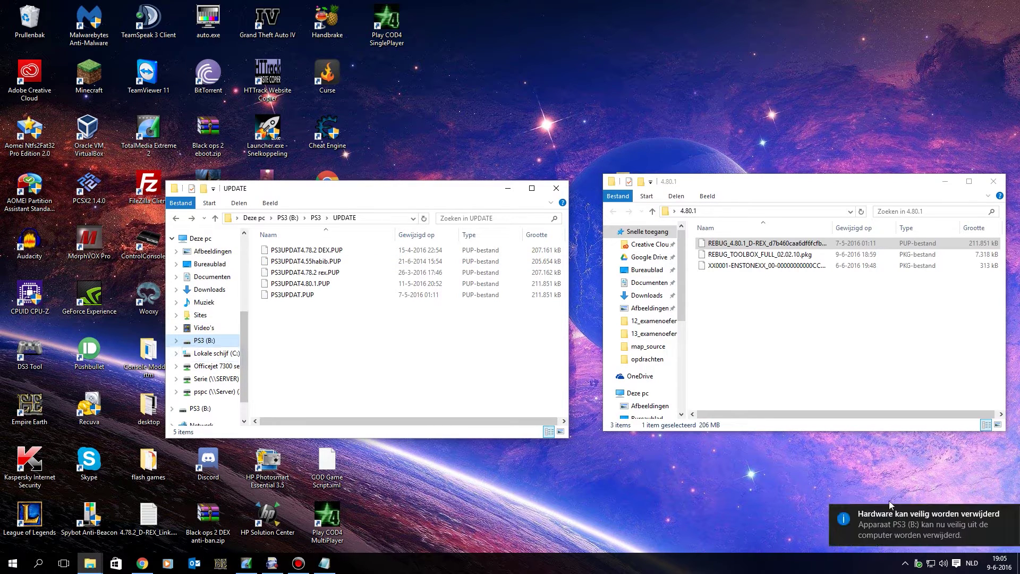
{"action": "left_click", "coordinate": [983, 505]}
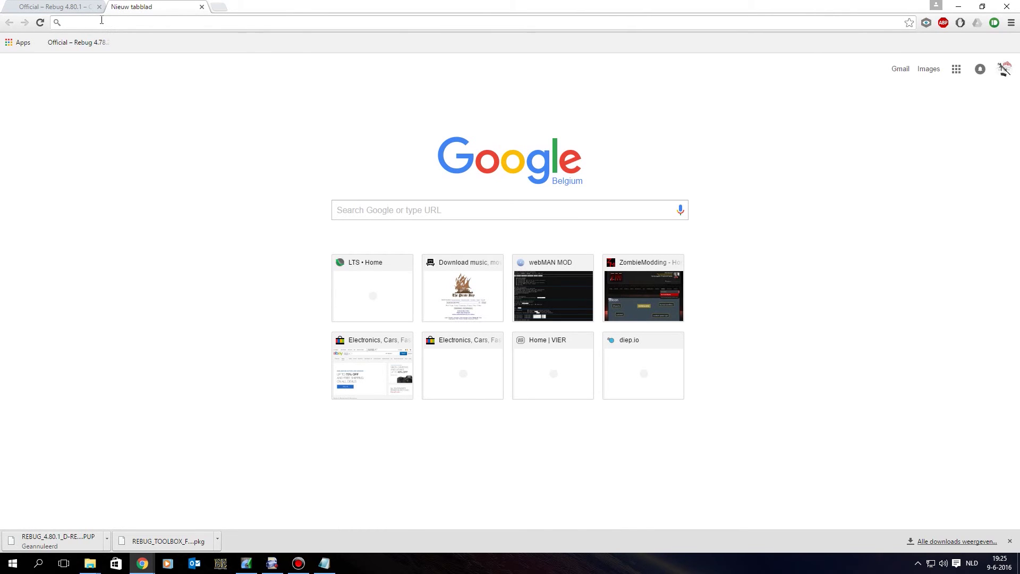
- Load webMAN's setup page at 192.168.1.149/setup.ps3, reload it and edit the IDPS value field
{"action": "type", "text": "192.168.1.149/setup.ps3"}
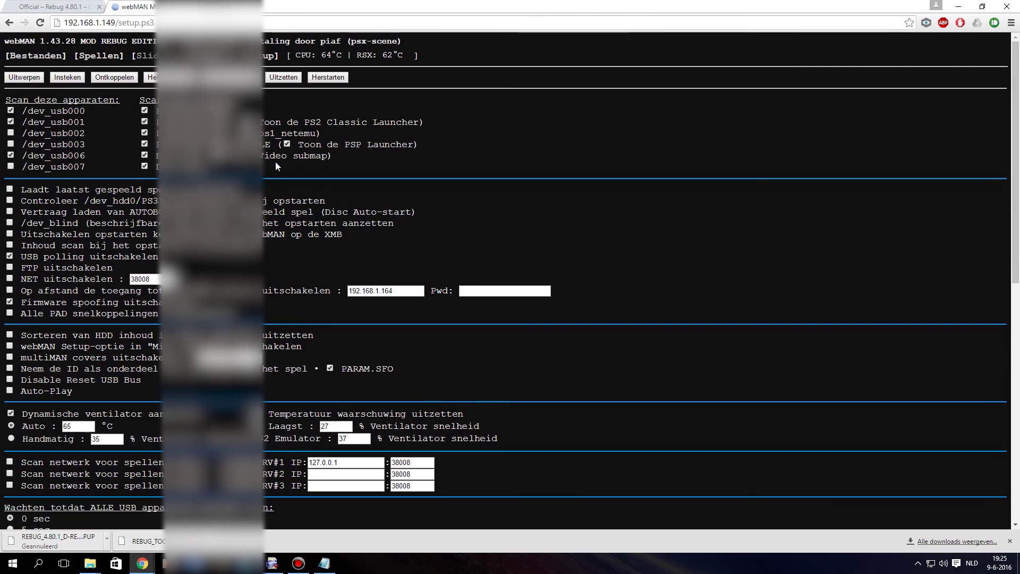
{"action": "scroll", "coordinate": [276, 161], "scroll_direction": "down", "scroll_amount": 8}
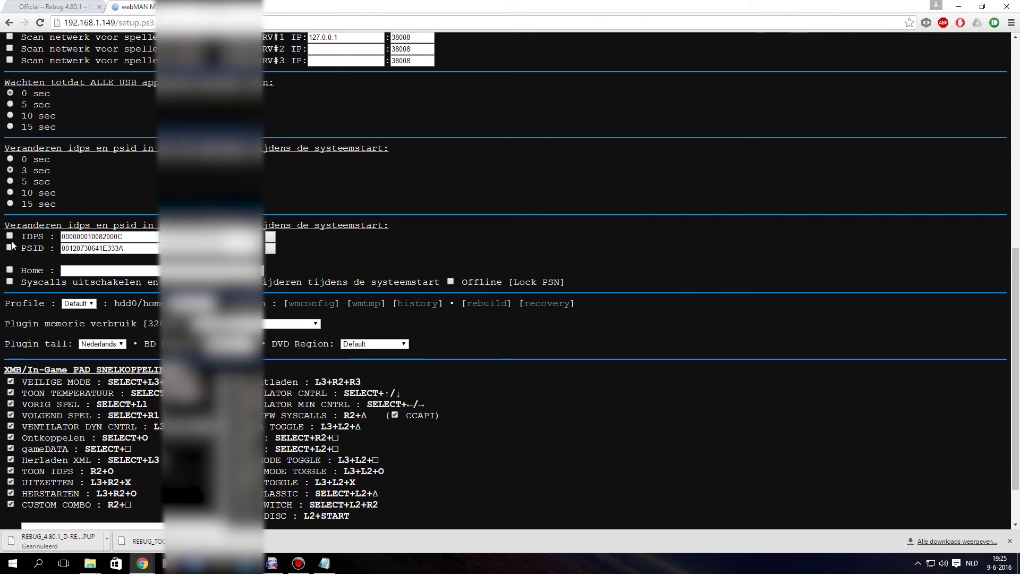
{"action": "key", "text": "F5"}
{"action": "left_click", "coordinate": [79, 239]}
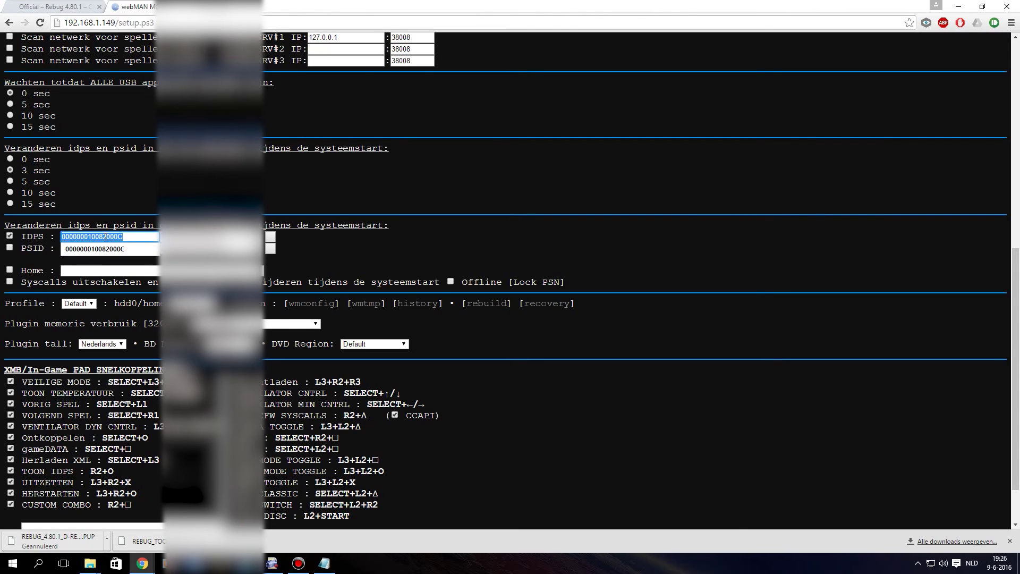
{"action": "key", "text": "Return"}
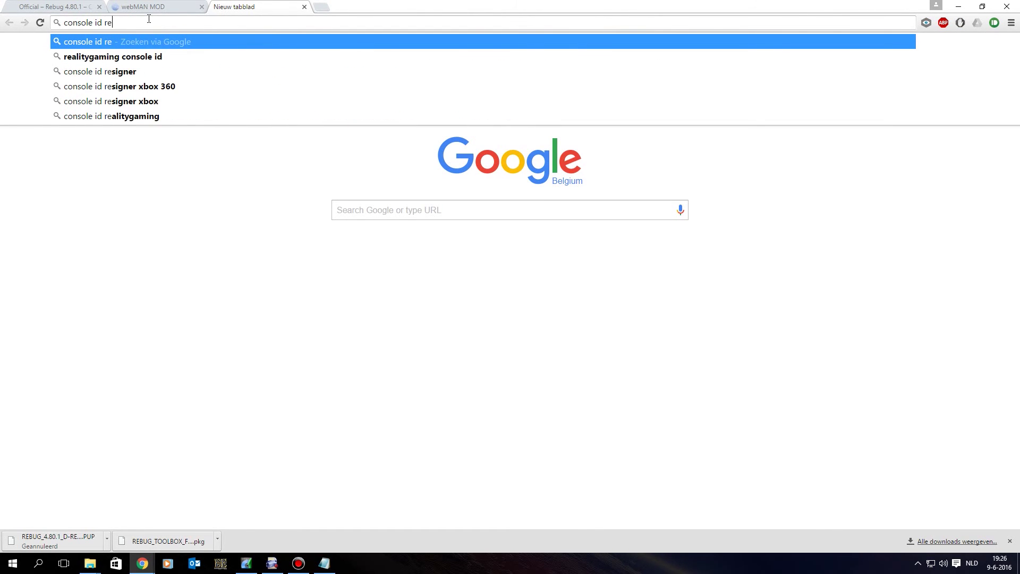
- Search Google for 'console id region codes' and find the region code list on consolecrunch
{"action": "type", "text": "gion co"}
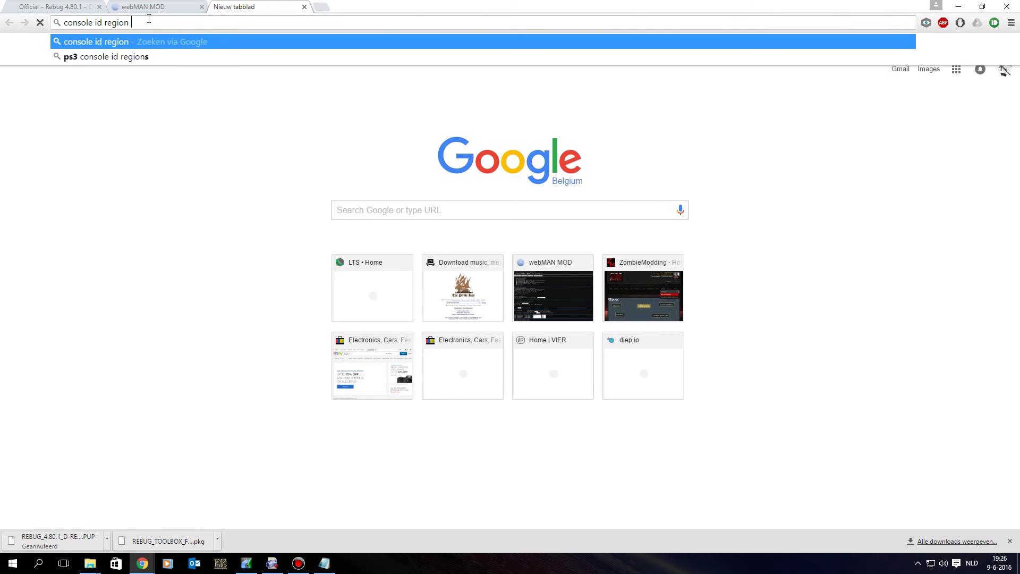
{"action": "type", "text": "des"}
{"action": "key", "text": "Return"}
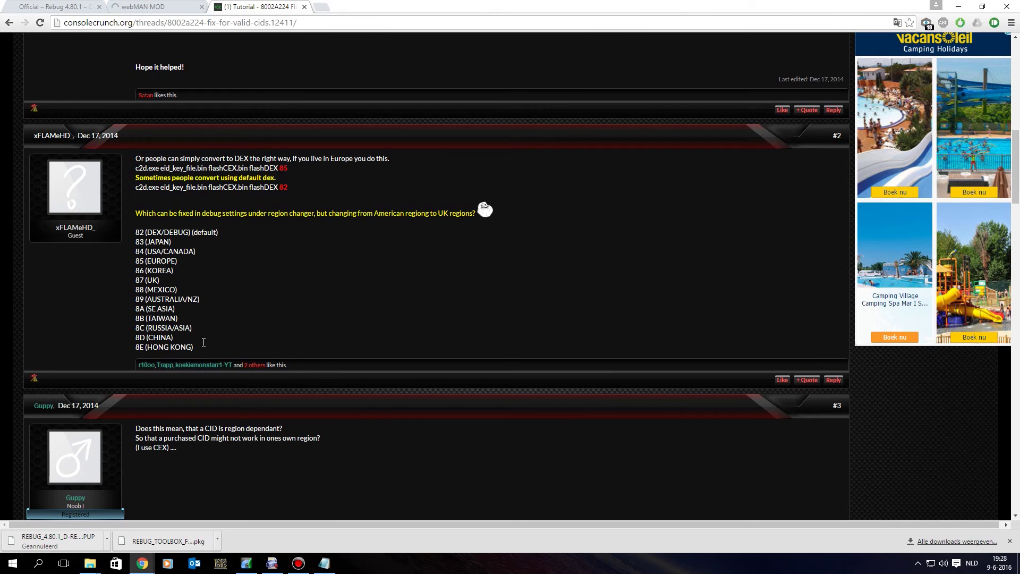
{"action": "left_click_drag", "start_coordinate": [135, 232], "coordinate": [206, 345]}
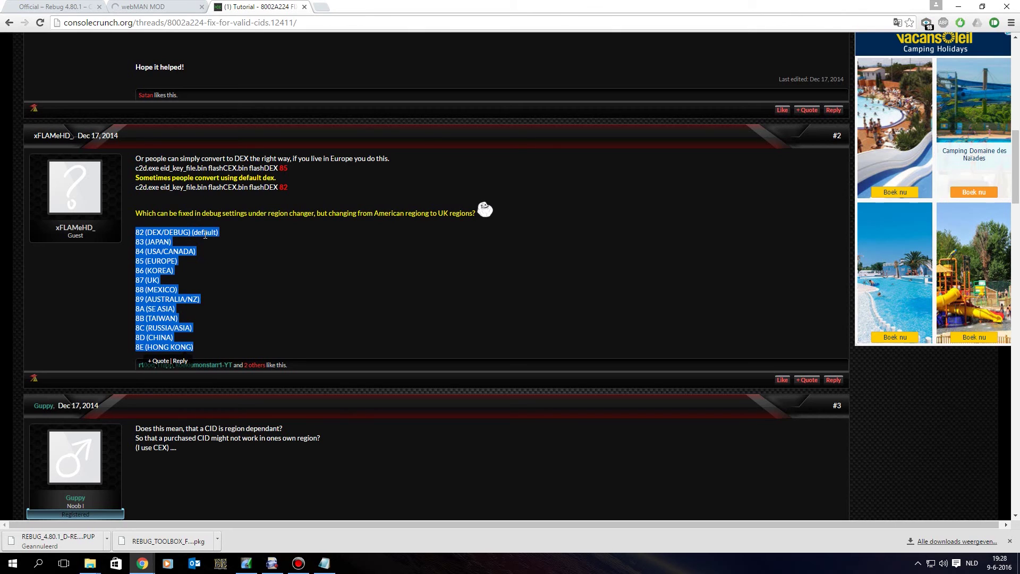
- Confirm that region code 85 is Europe, then go back to the webMAN setup page
{"action": "left_click", "coordinate": [264, 256]}
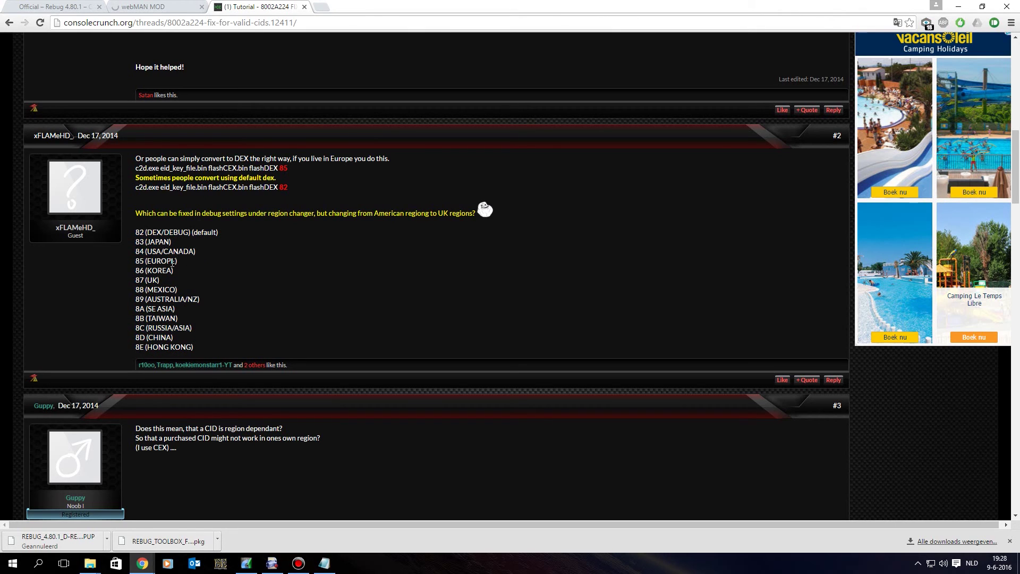
{"action": "double_click", "coordinate": [140, 261]}
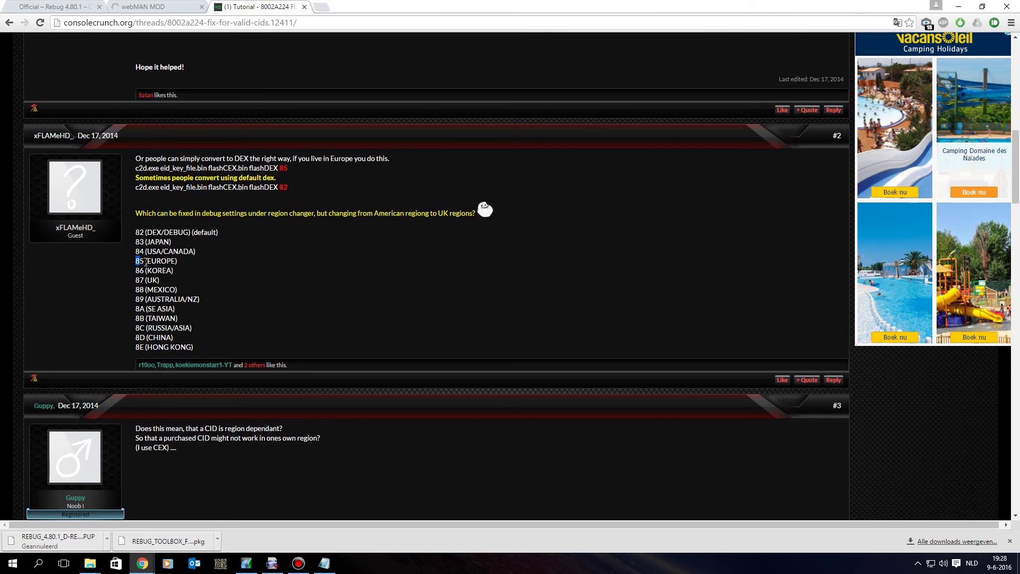
{"action": "left_click", "coordinate": [304, 270]}
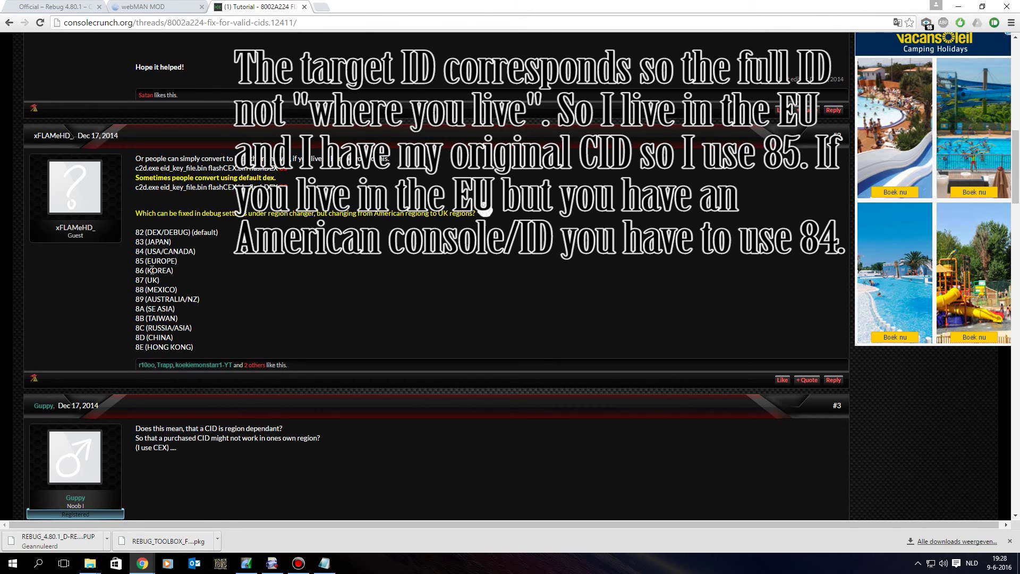
{"action": "left_click", "coordinate": [155, 4]}
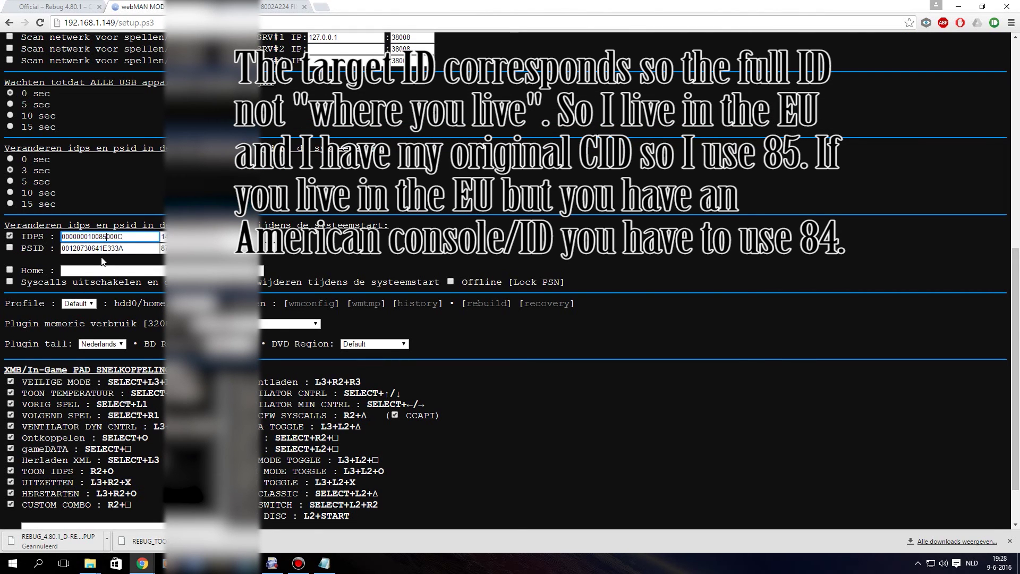
{"action": "key", "text": "Return"}
{"action": "scroll", "coordinate": [282, 212], "scroll_direction": "down", "scroll_amount": 2}
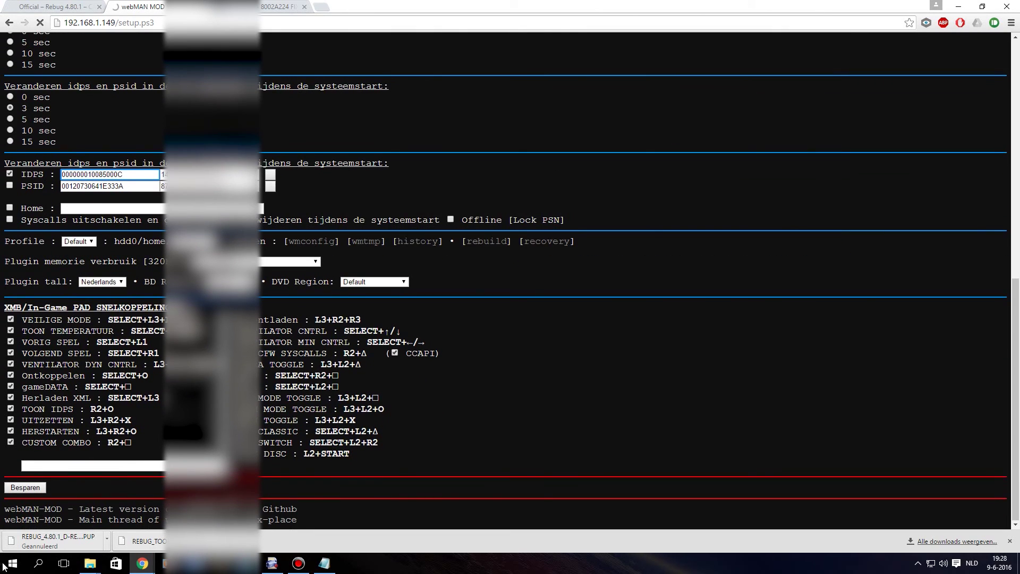
{"action": "left_click", "coordinate": [31, 492]}
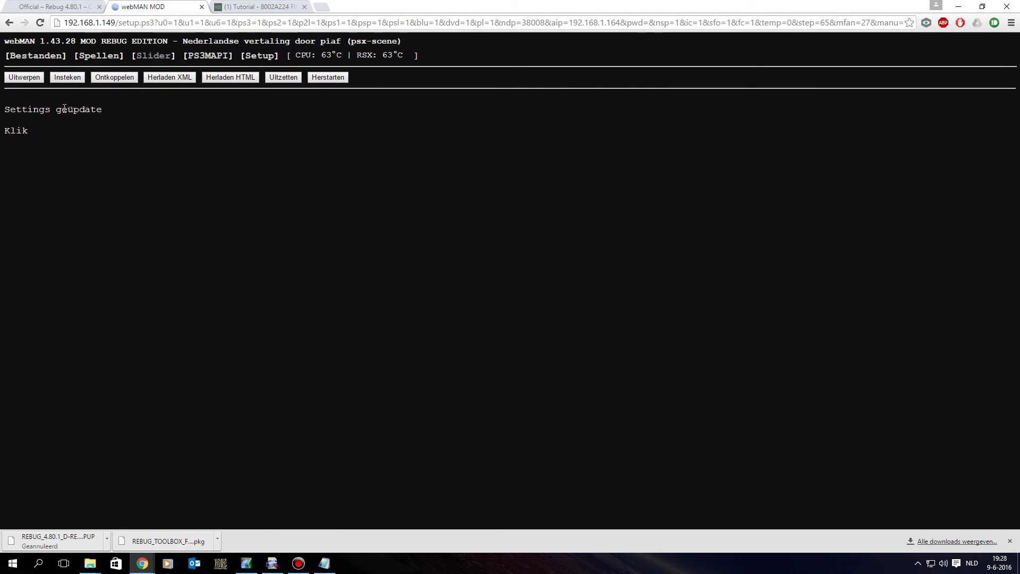
{"action": "left_click", "coordinate": [326, 81]}
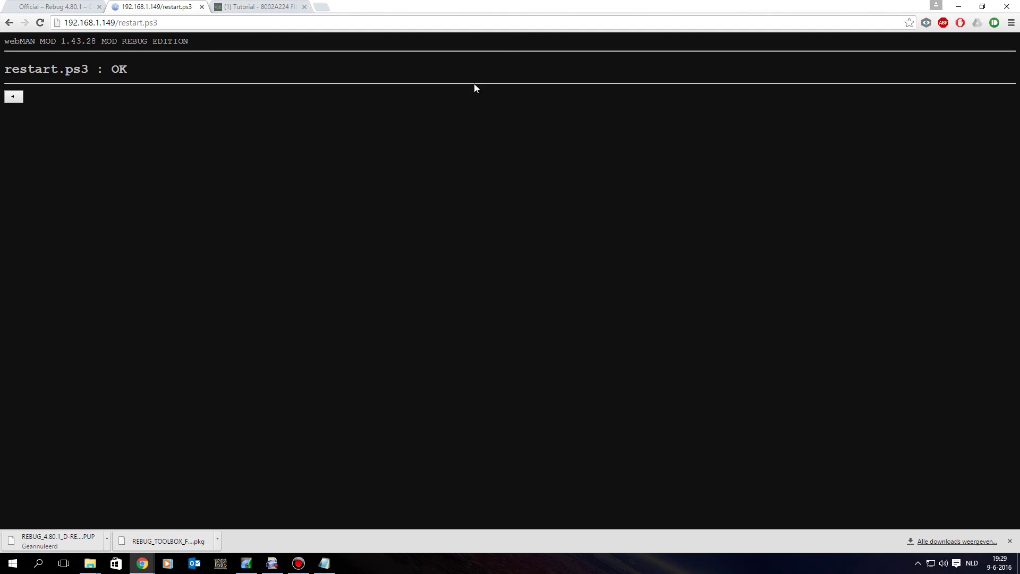
- Restart the PS3 with Herstarten and bring the Hauppauge Capture window to the front
{"action": "left_click", "coordinate": [298, 564]}
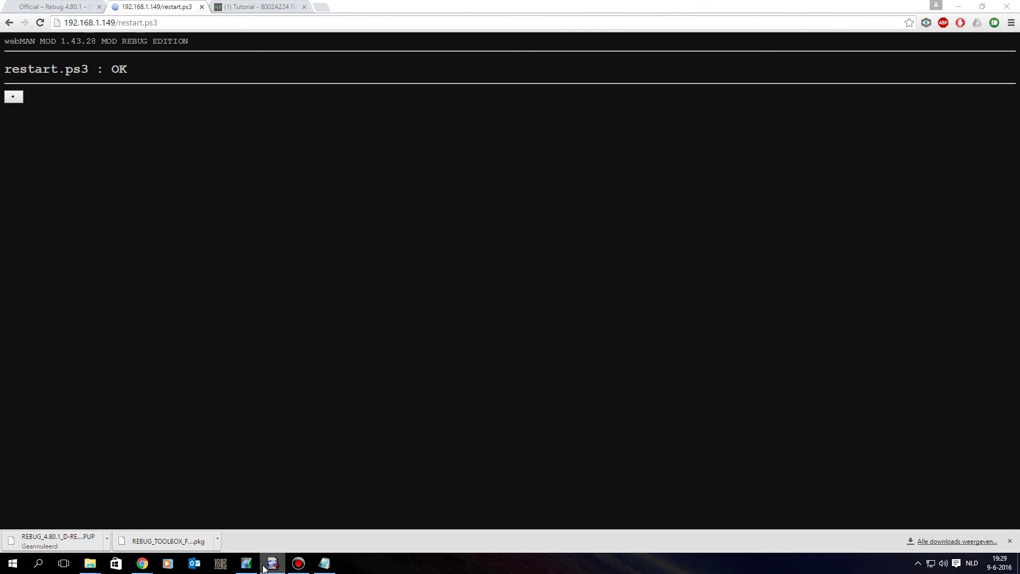
{"action": "left_click", "coordinate": [270, 565]}
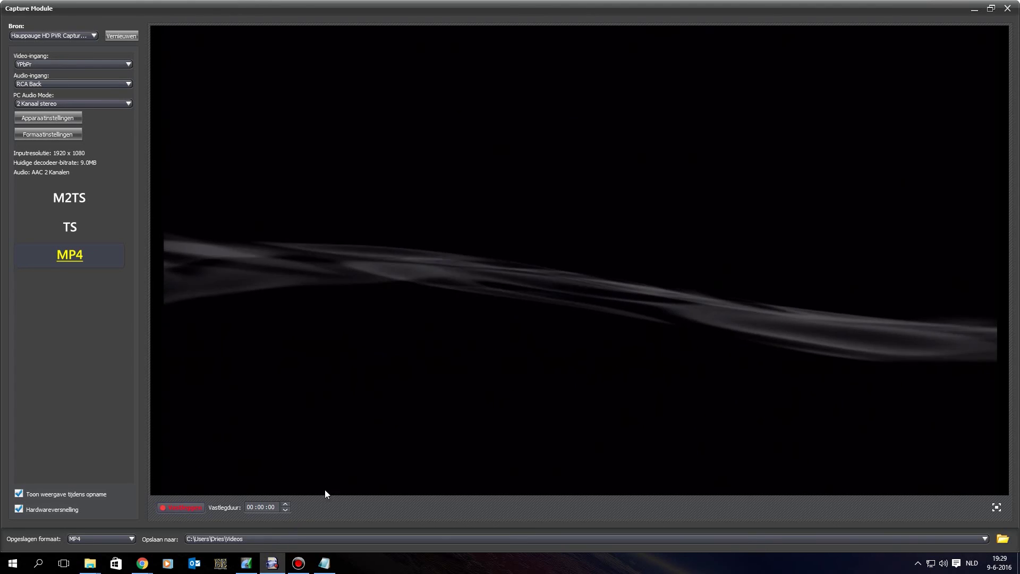